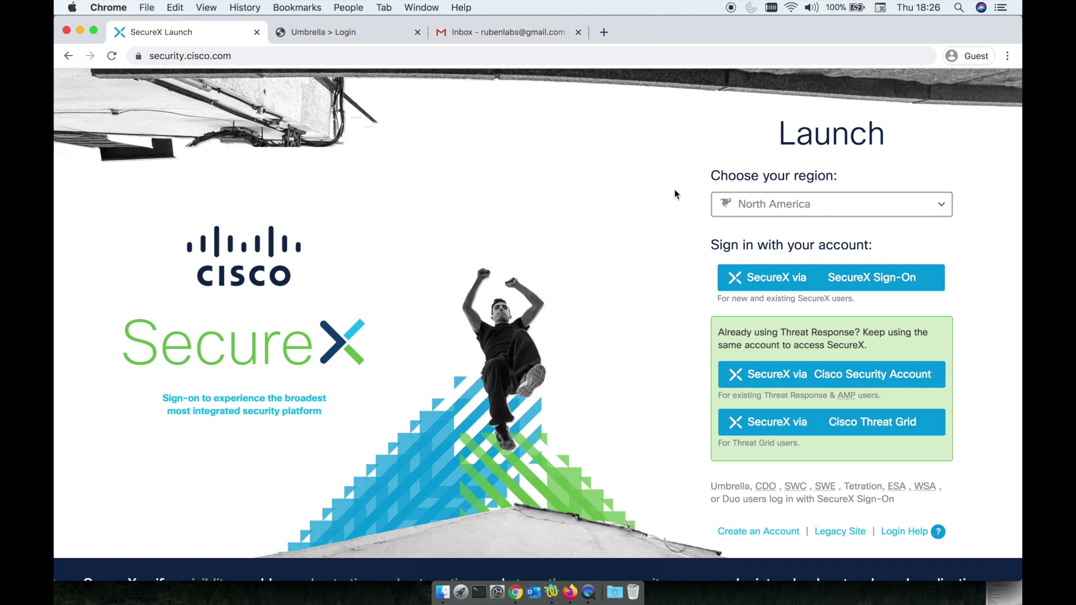
- Open the 'Choose your region' dropdown on the SecureX launch page
click(813, 214)
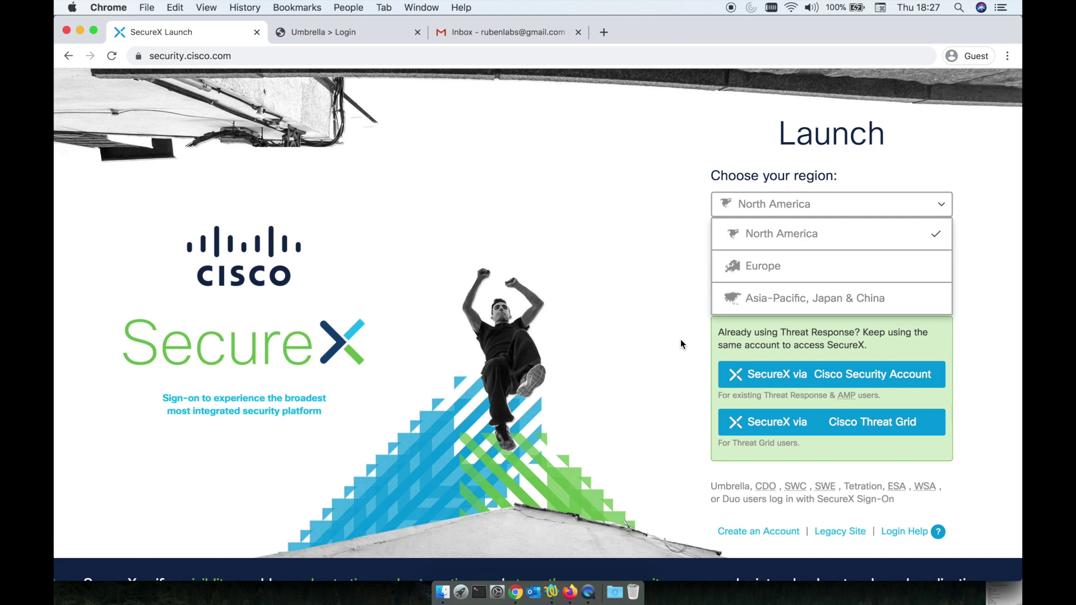
- Choose Europe as the region and sign in via SecureX Sign-On
click(772, 263)
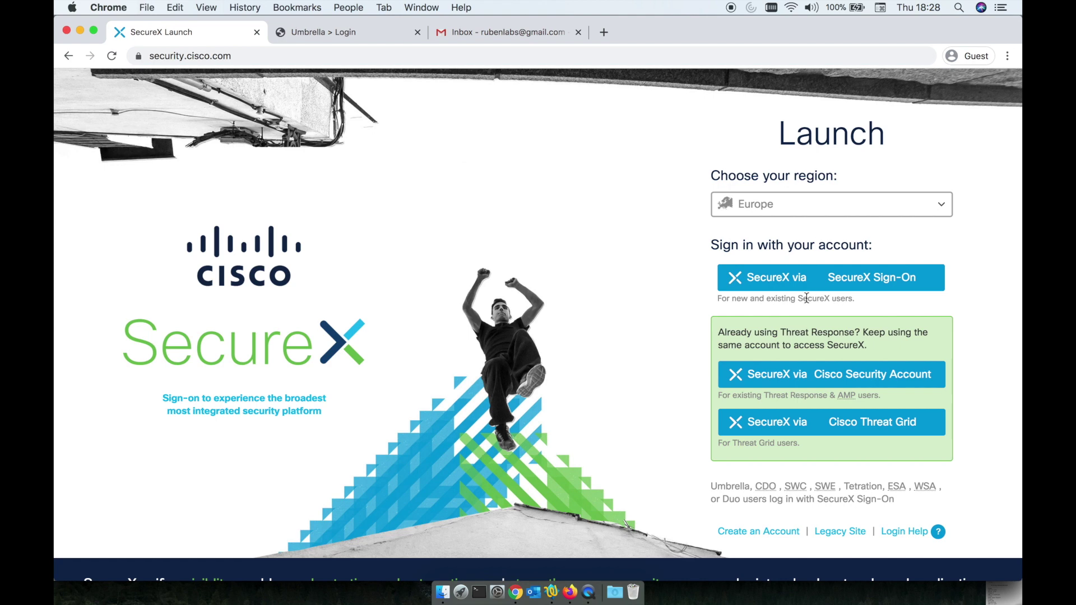
click(819, 279)
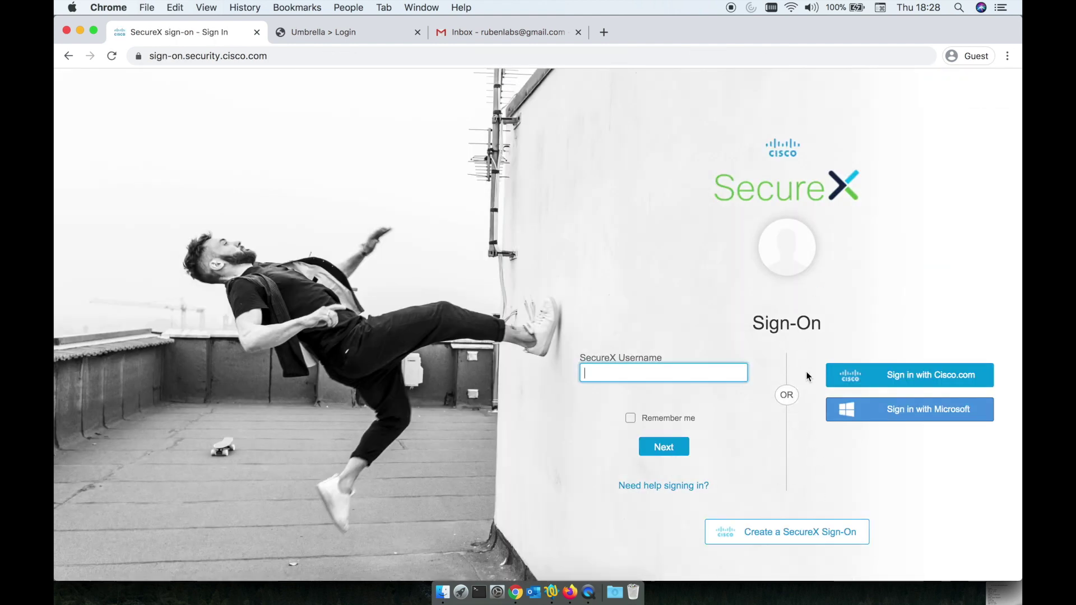
- From the Sign-On page's username field, choose 'Create a SecureX Sign-On' for a new account
click(912, 374)
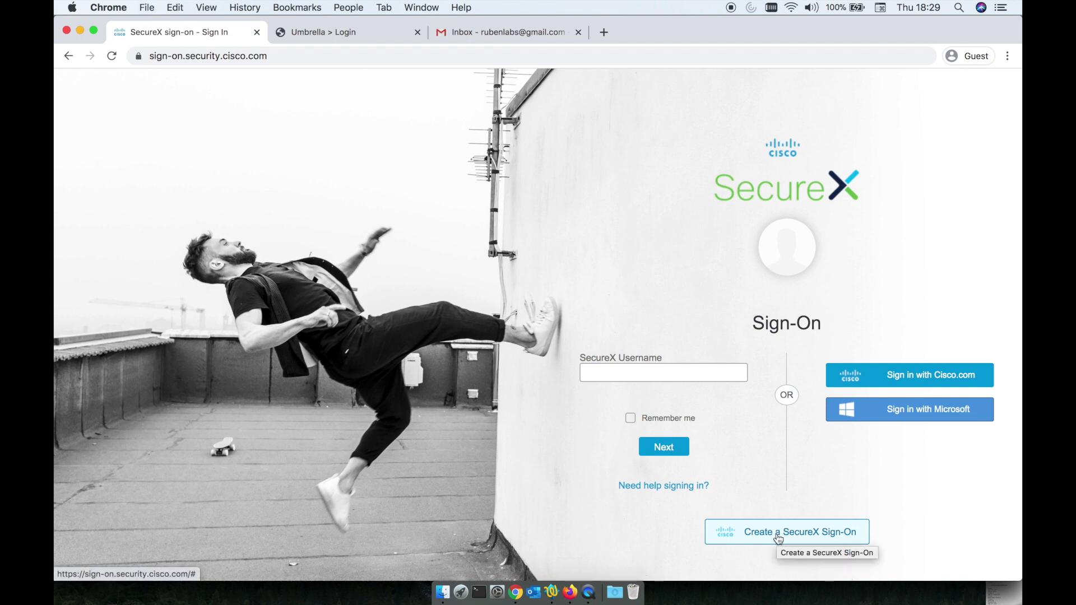
click(637, 373)
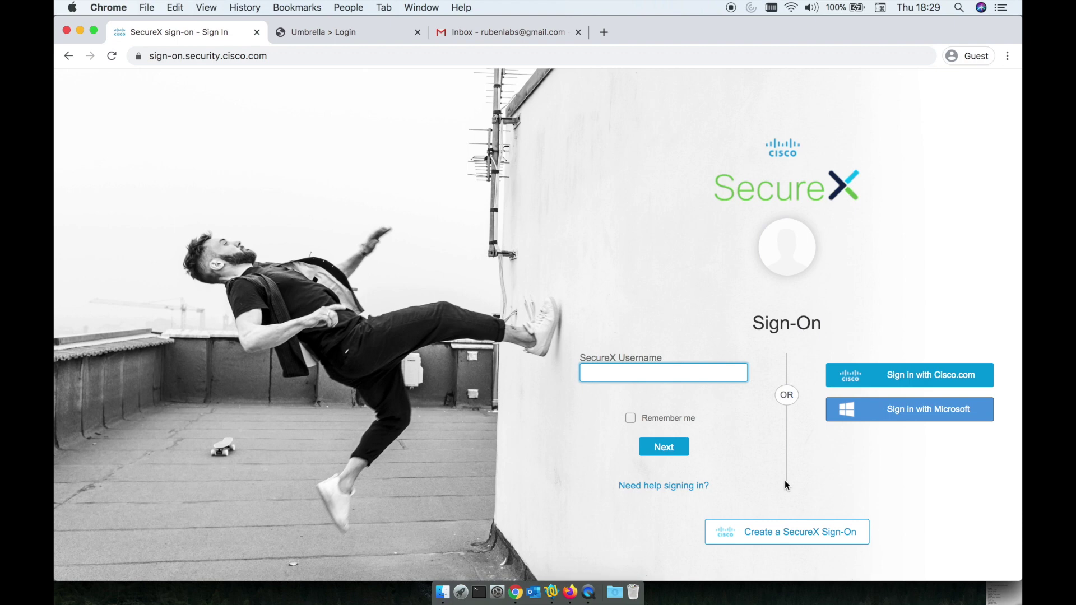
click(775, 535)
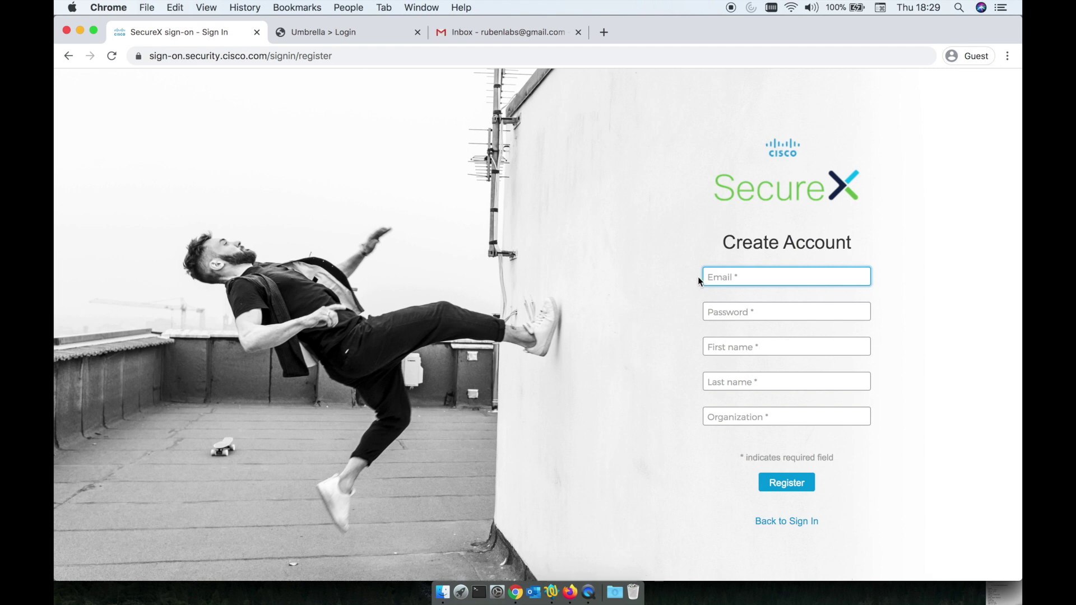
- Enter the account e-mail address and a valid password on the Create Account form
key(Tab)
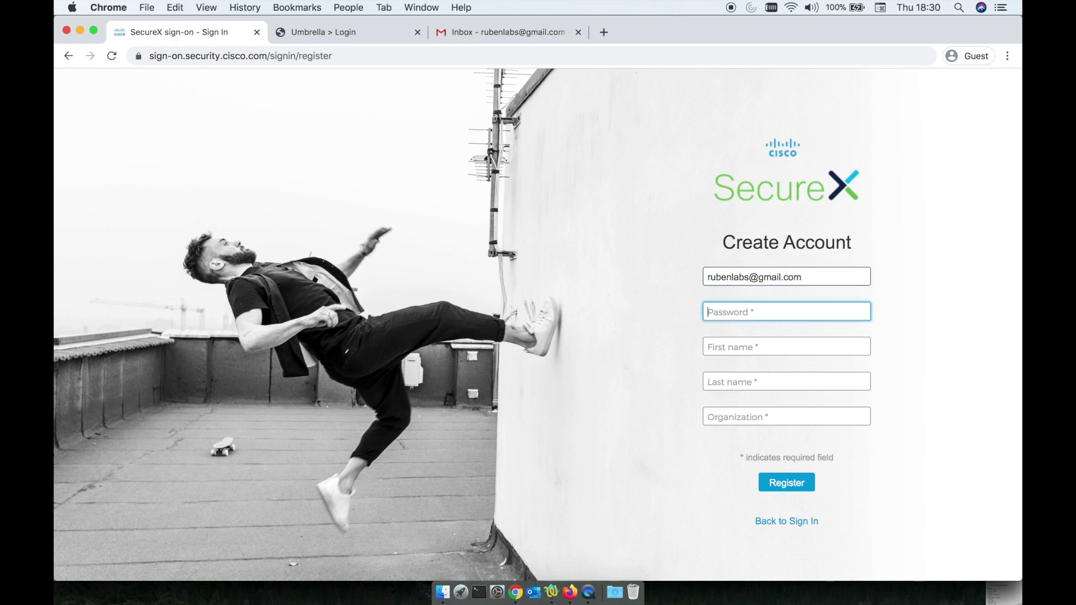
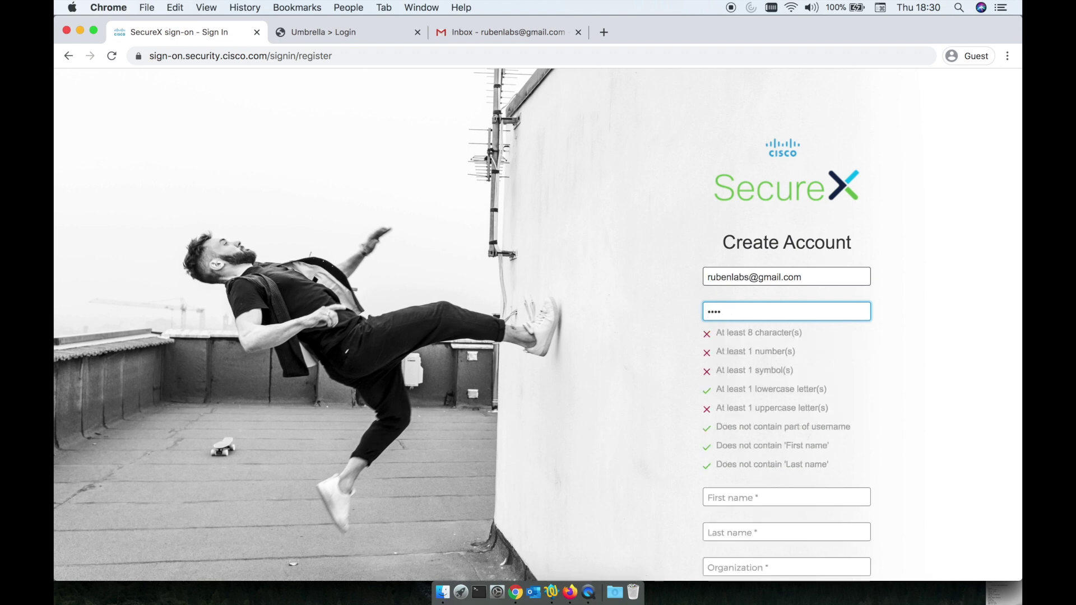
key(super+a)
- Fill in the first name, last name and organization Pxosys
click(785, 497)
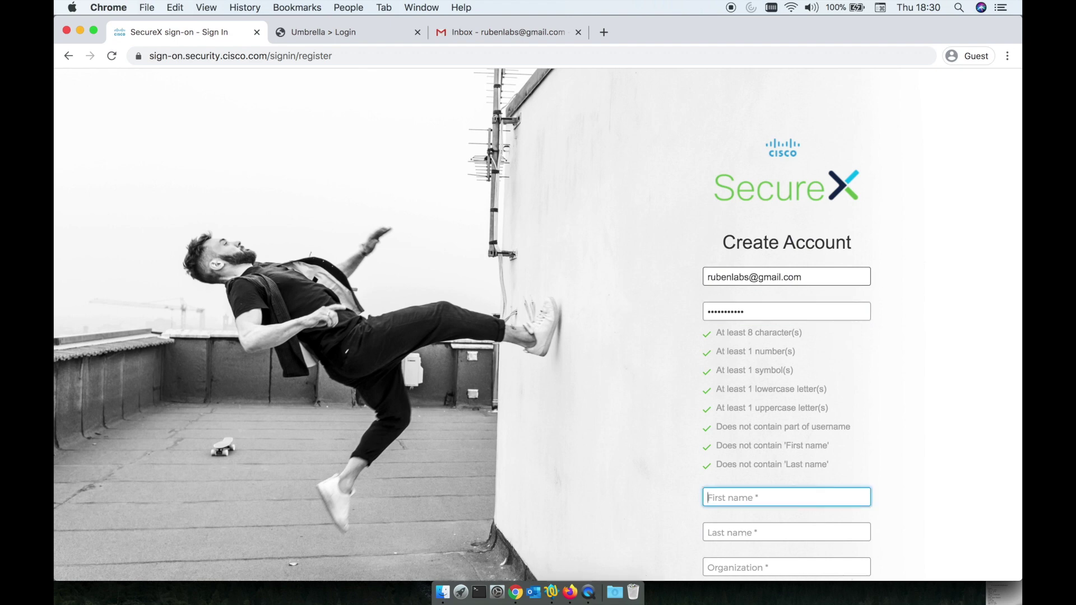
key(Tab)
key(Tab)
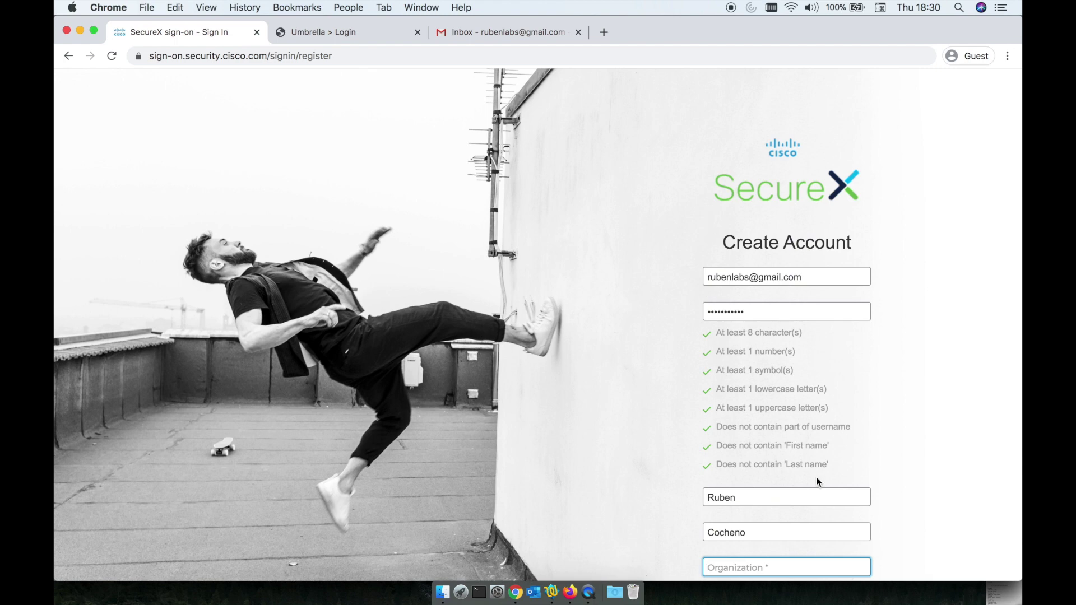
scroll(888, 529, down, 3)
click(899, 489)
click(731, 445)
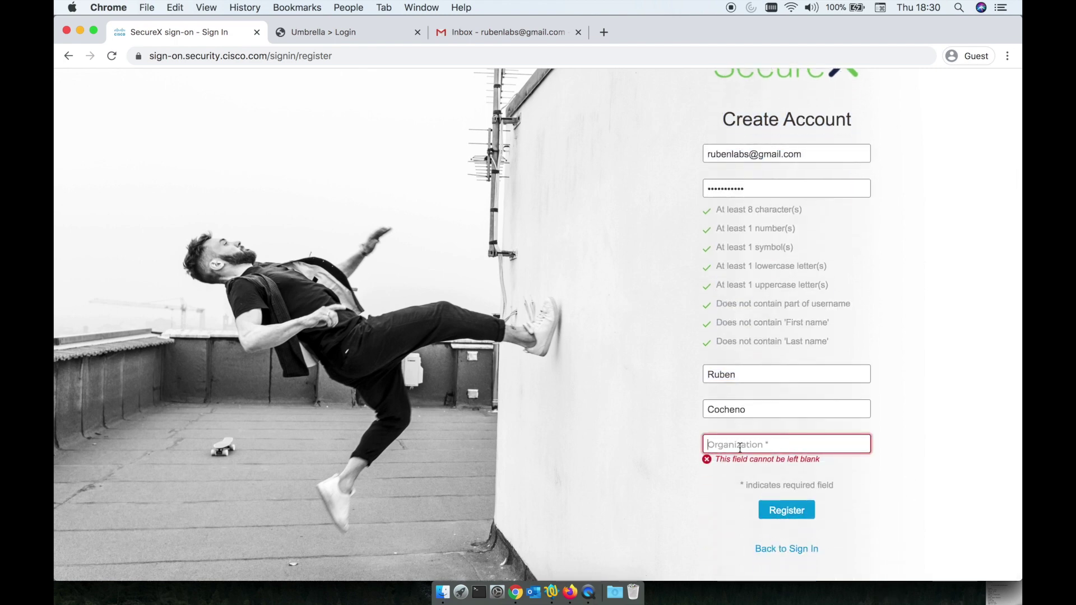
text(Cocheno)
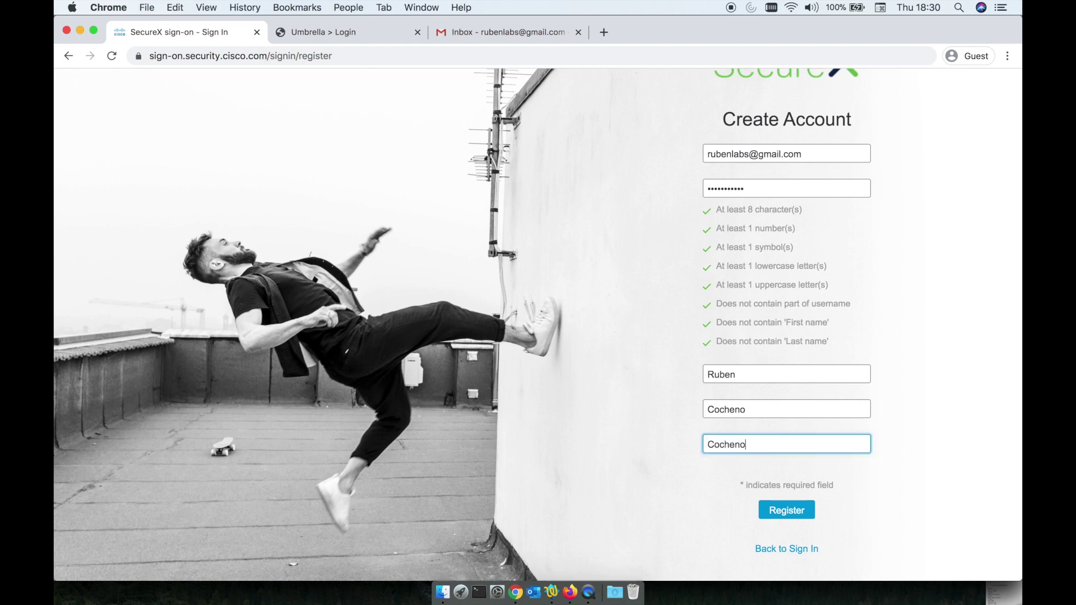
key(BackSpace)
key(BackSpace)
key(BackSpace)
key(BackSpace)
key(BackSpace)
key(BackSpace)
key(BackSpace)
text(Pxosys)
- Check the organization name Pxosys and submit the registration
click(879, 461)
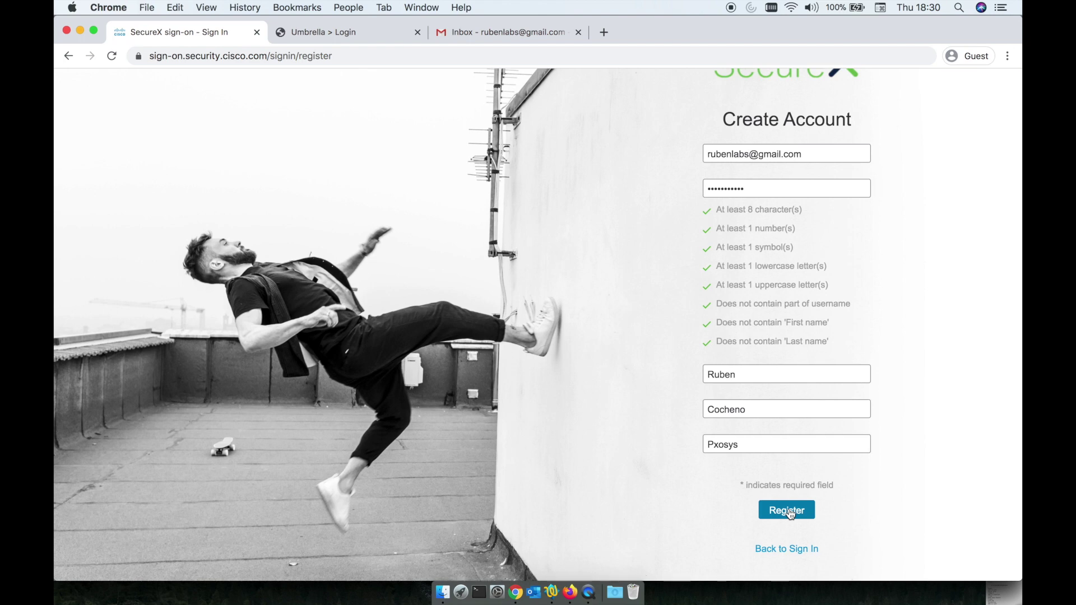
click(739, 445)
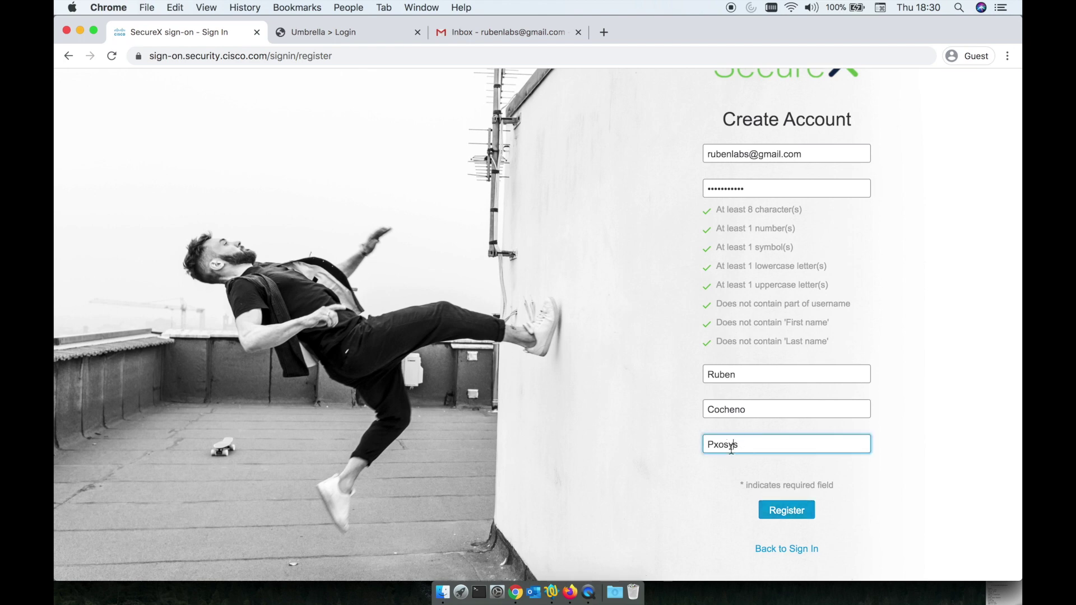
double_click(731, 446)
click(778, 474)
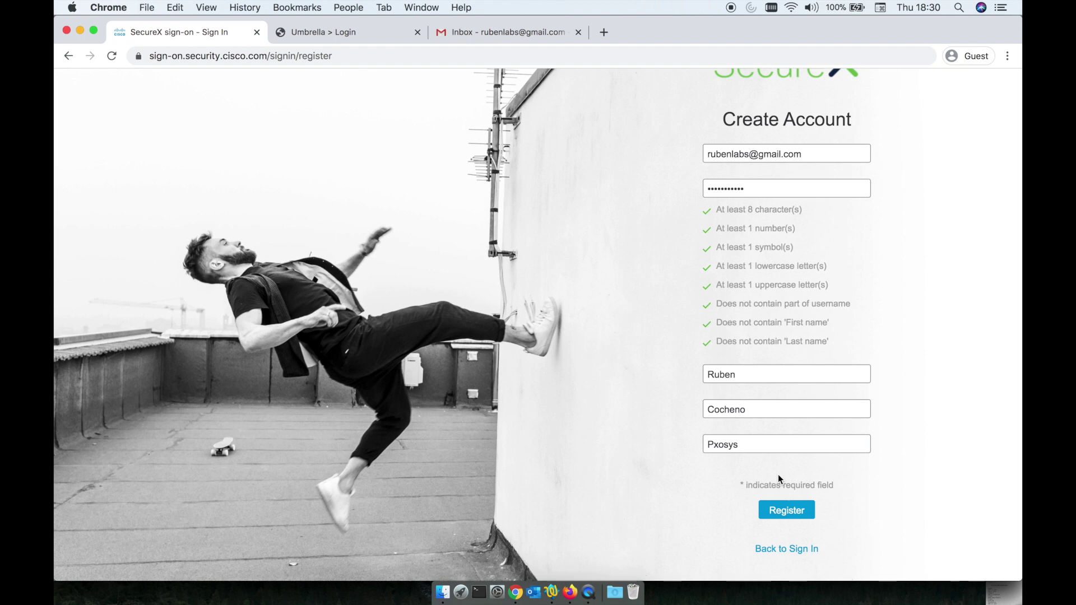
click(793, 515)
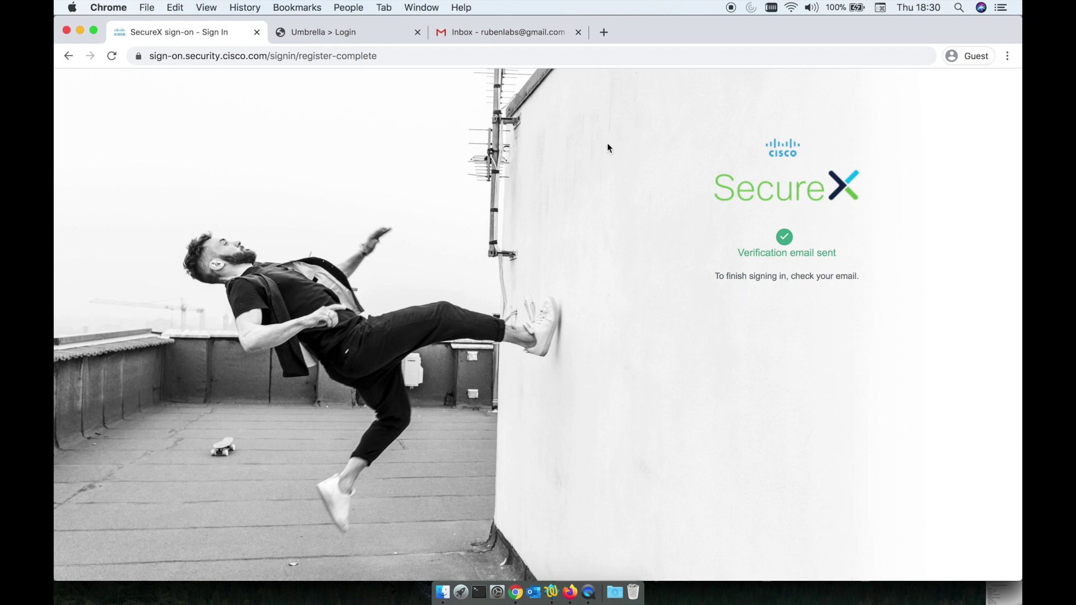
- Open the SecureX Activate Account email in Gmail and copy its activation link
click(485, 32)
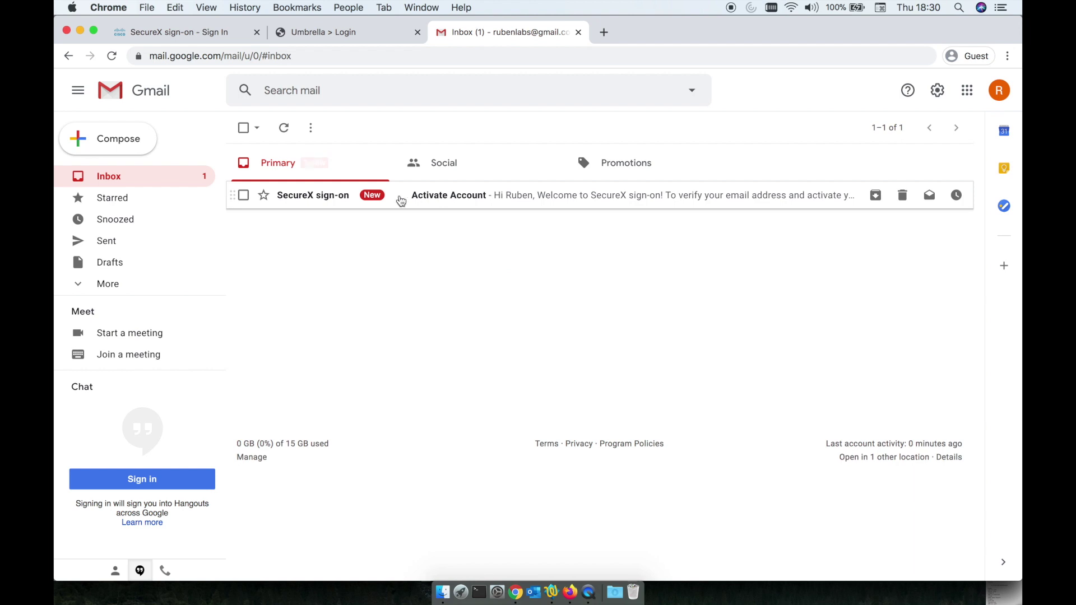
click(344, 199)
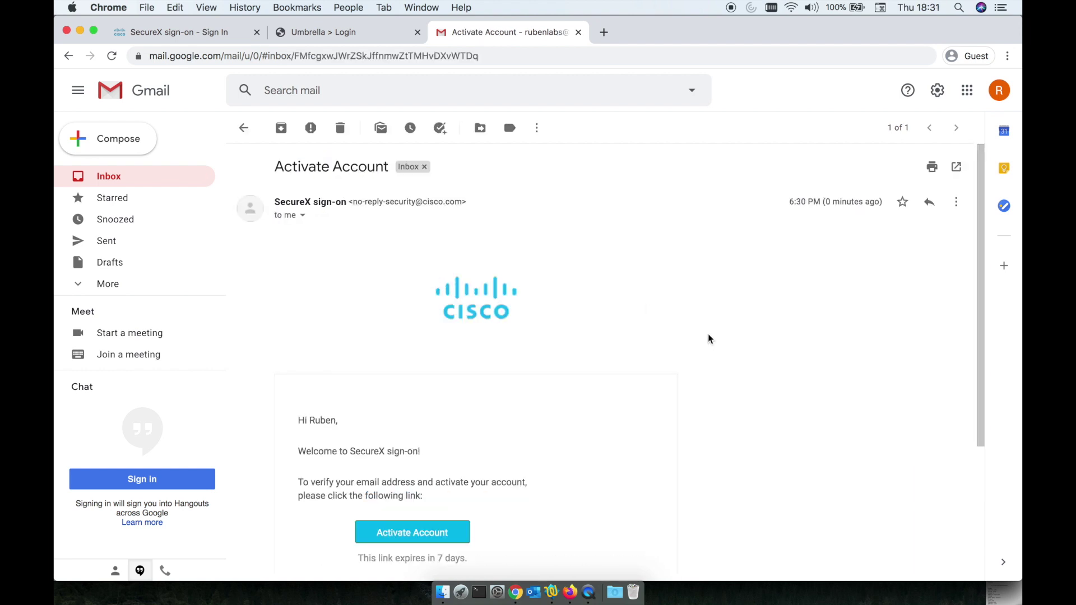
scroll(728, 364, down, 4)
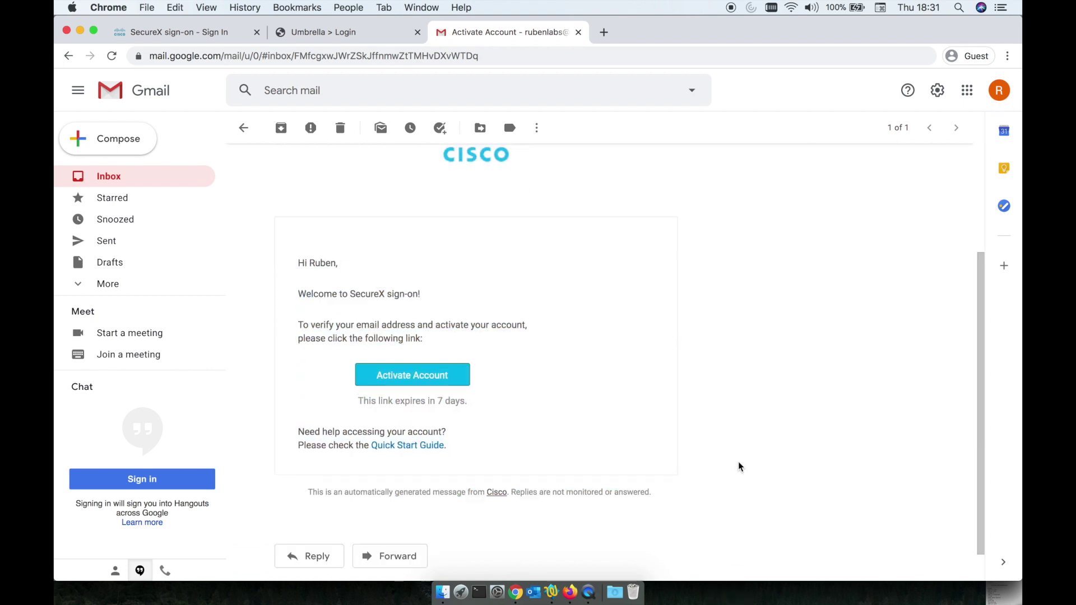
right_click(413, 376)
click(493, 437)
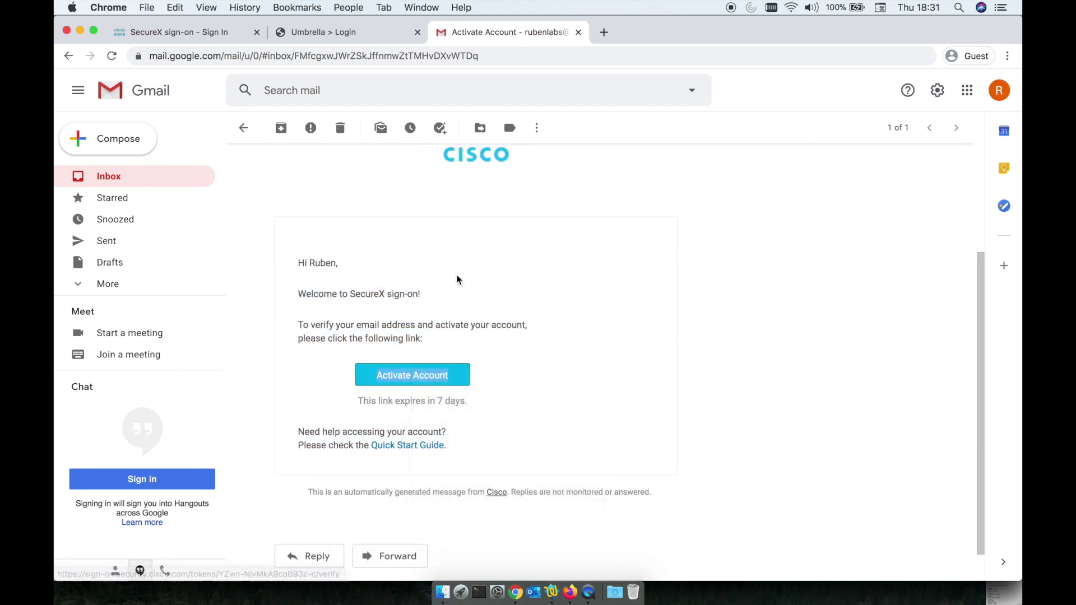
- Load the copied activation link in a new browser tab
click(604, 32)
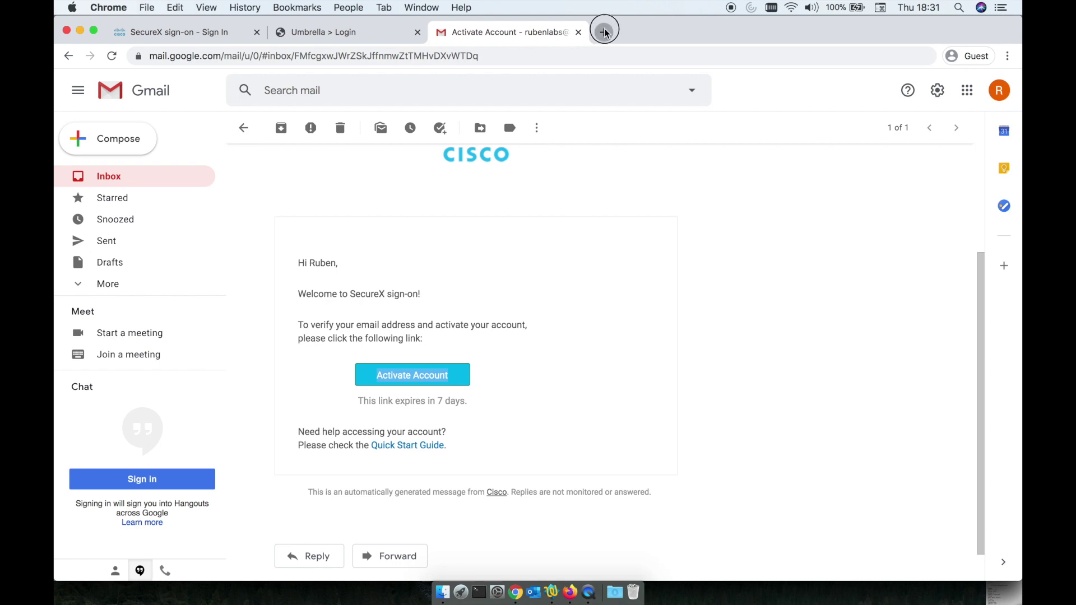
key(super+v)
key(Return)
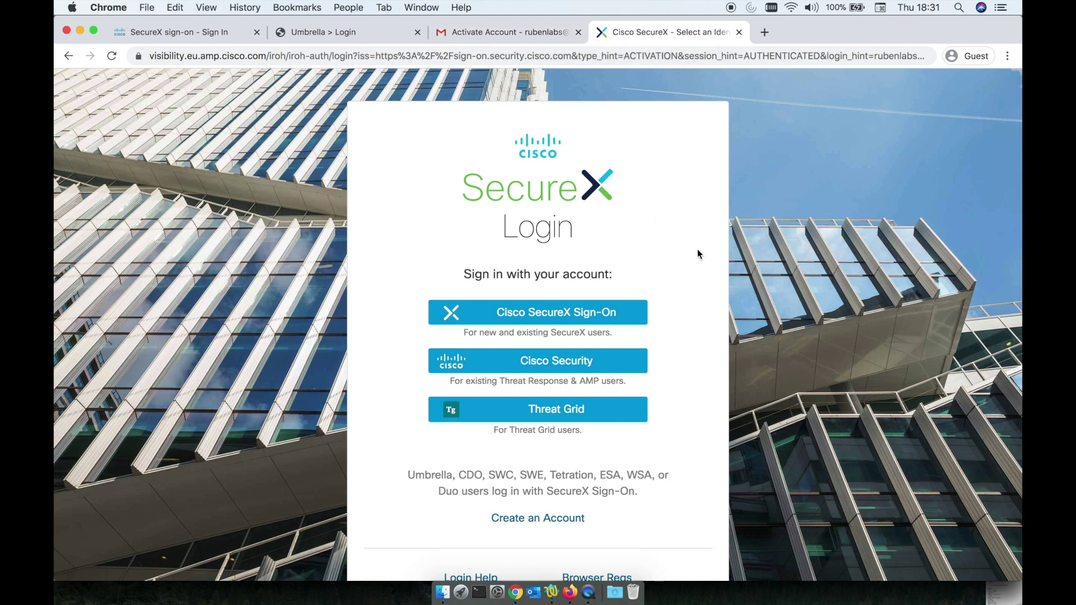
- Sign in with Cisco SecureX Sign-On and choose 'Configure factor' for Duo Security
scroll(698, 250, down, 1)
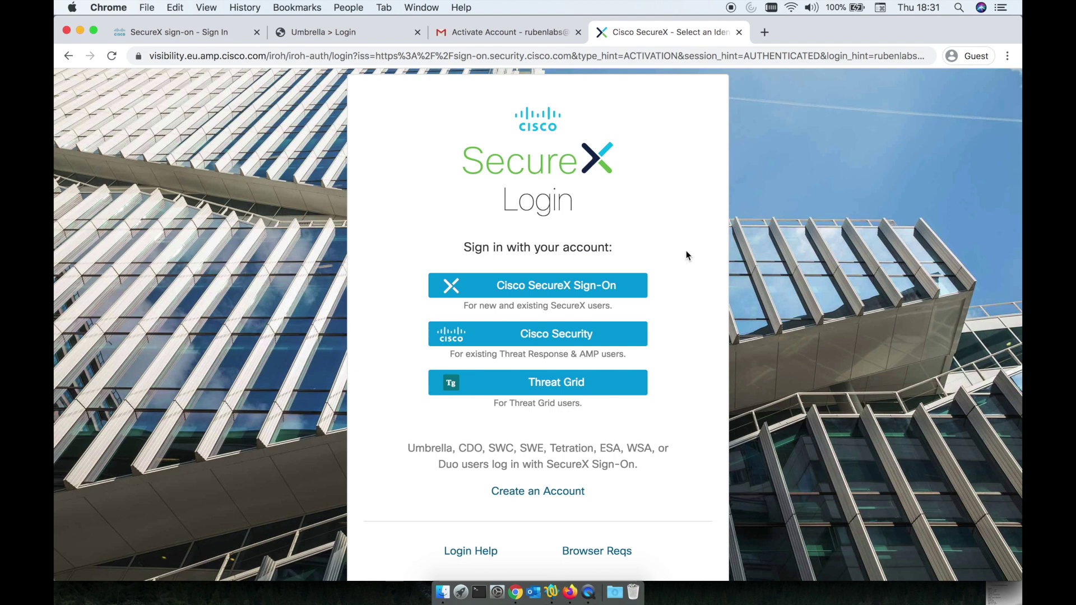
click(529, 288)
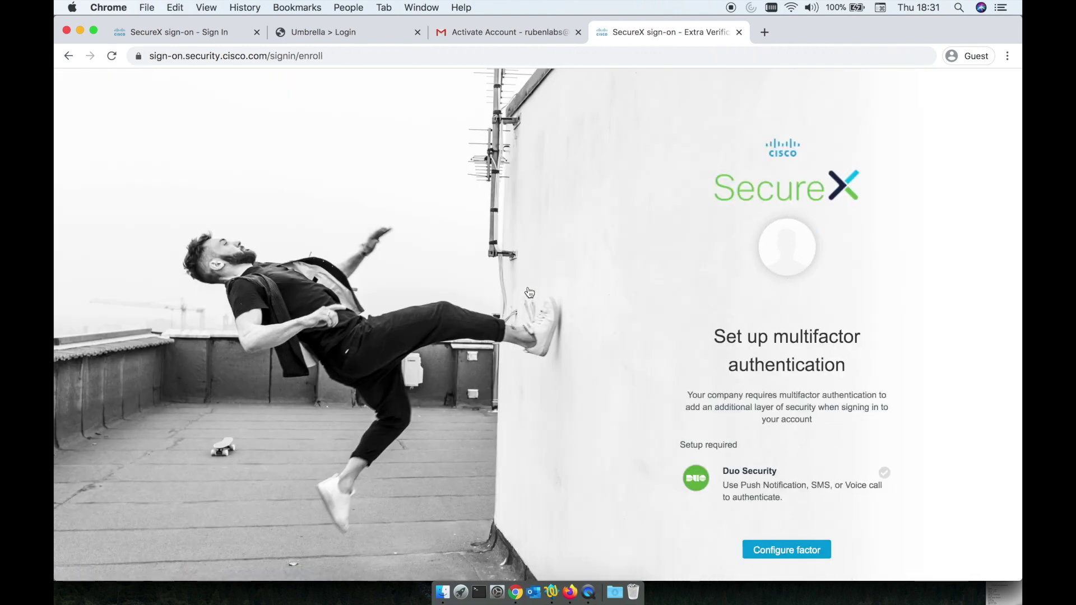
drag(814, 342, 864, 348)
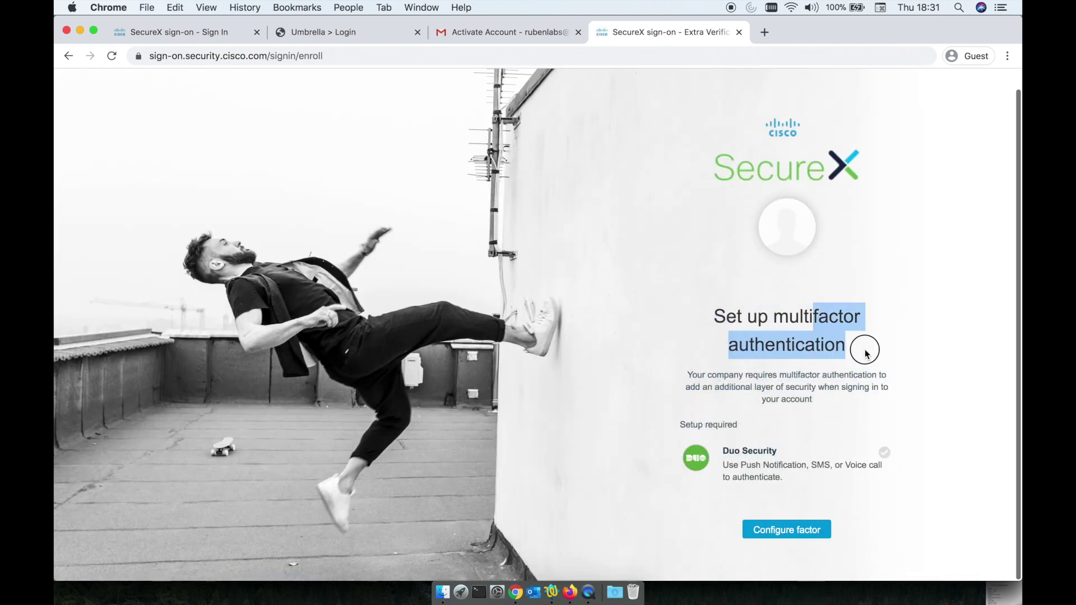
click(866, 348)
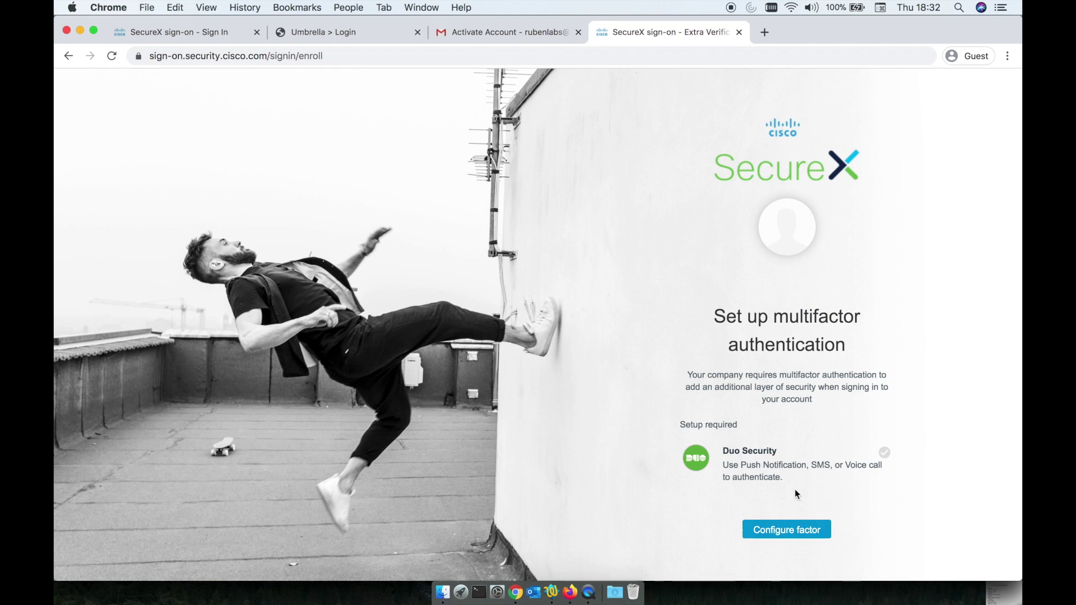
click(788, 532)
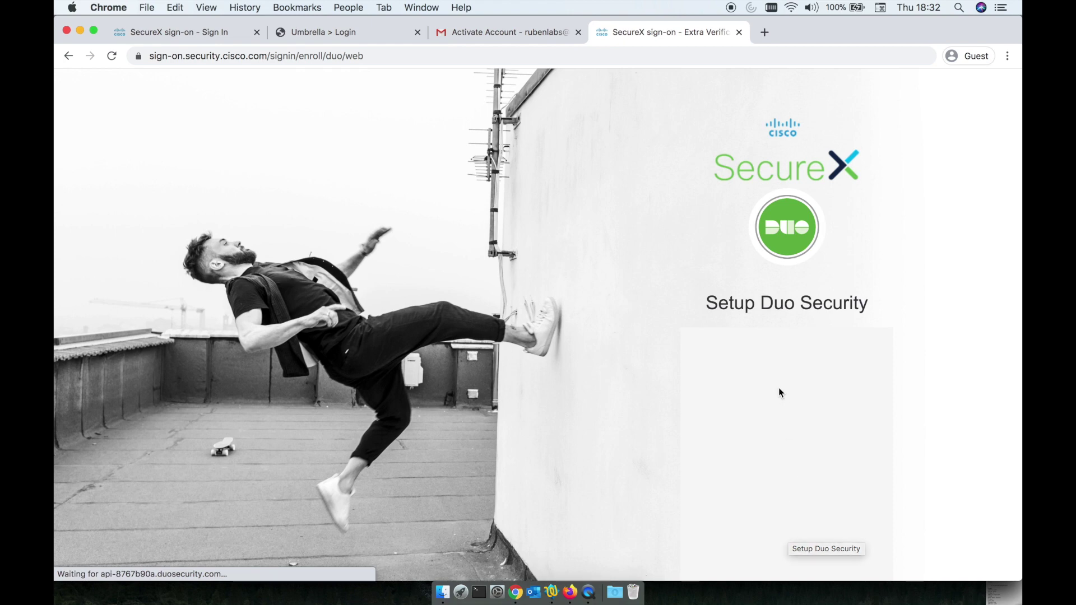
- Start Duo setup with mobile phone as device and United Kingdom as country
click(795, 455)
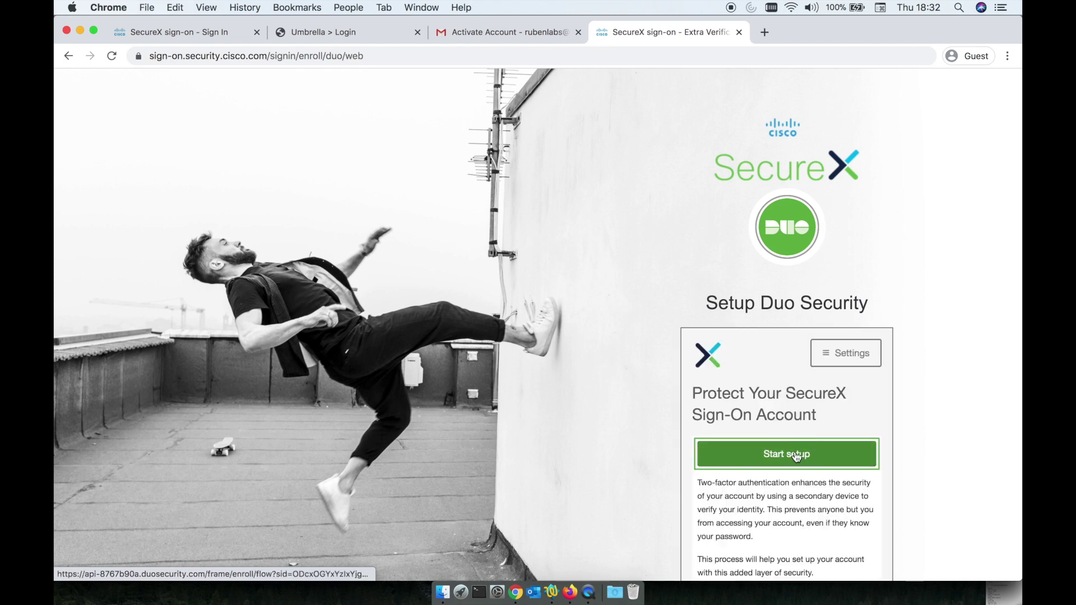
scroll(920, 393, down, 2)
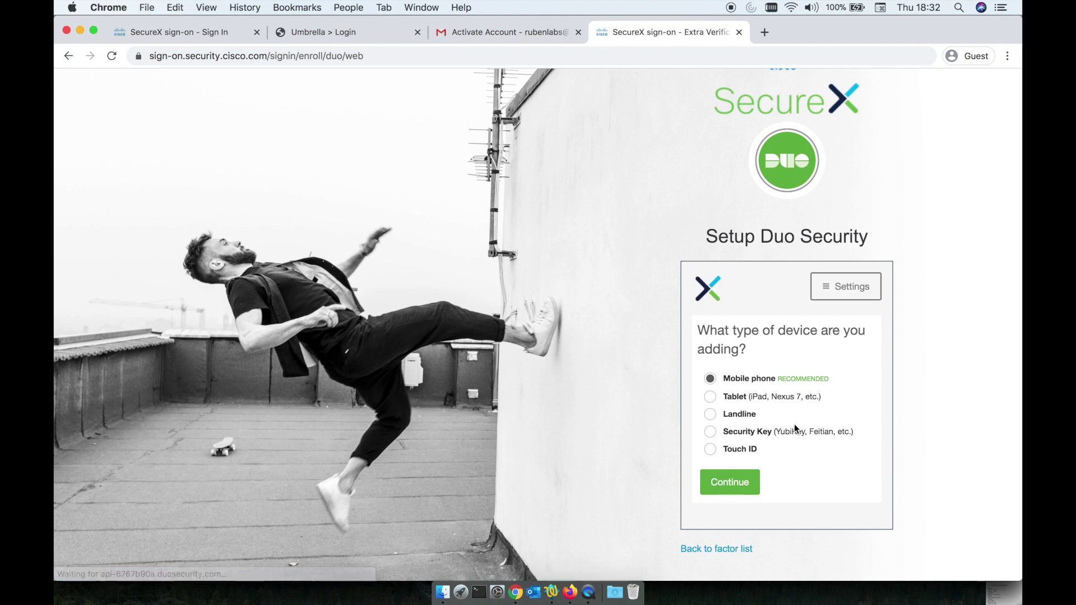
click(731, 482)
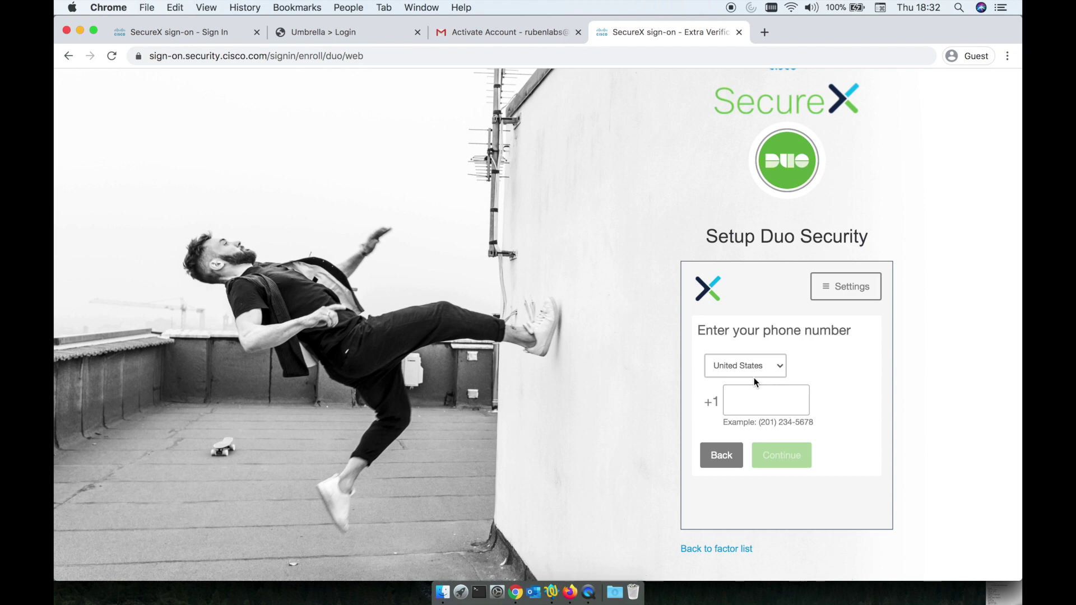
click(754, 375)
click(737, 354)
- Enter the mobile phone number, confirm it is correct, and continue
click(755, 409)
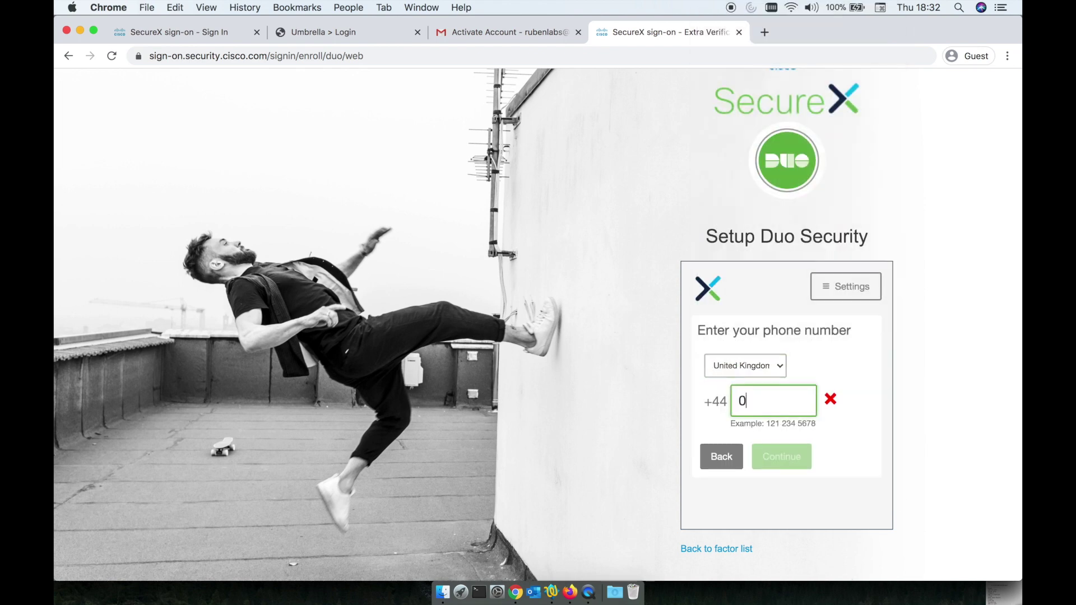
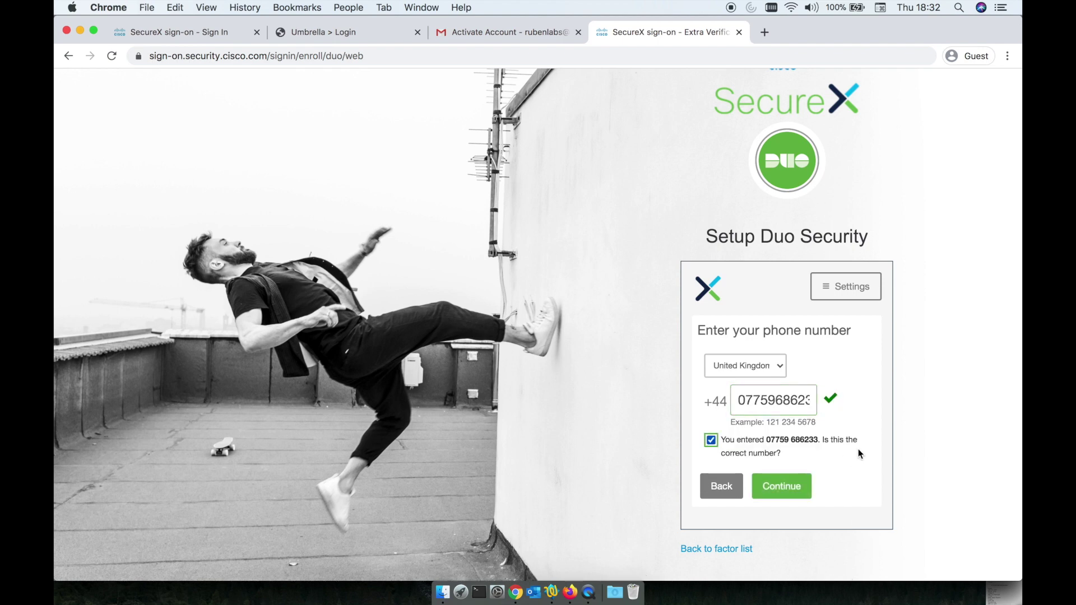
click(754, 443)
click(712, 441)
click(782, 489)
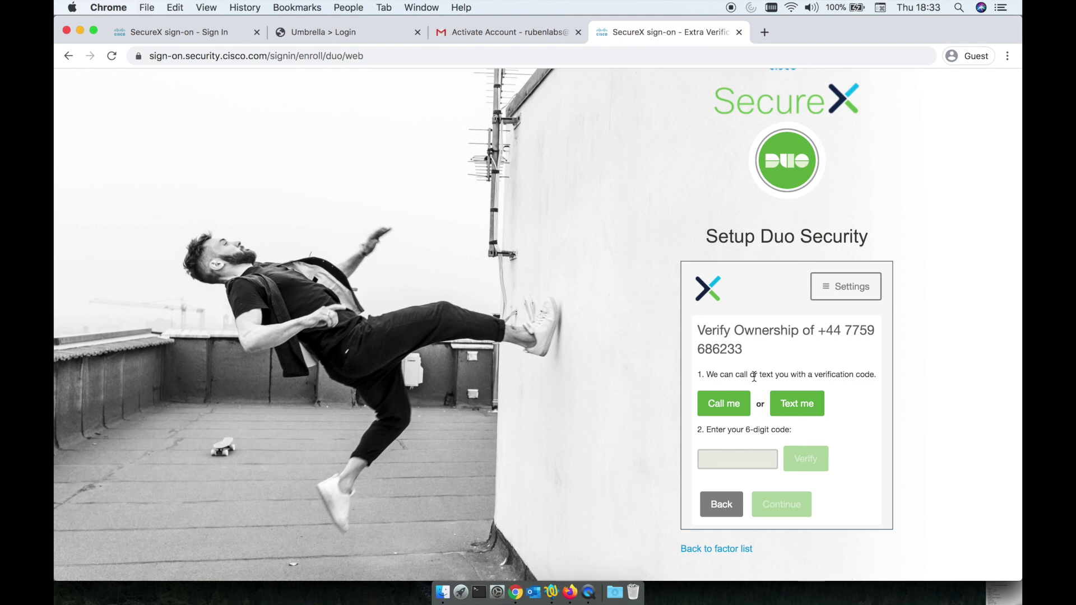
- Have the code sent by SMS, enter the 6-digit verification code and verify it
click(792, 407)
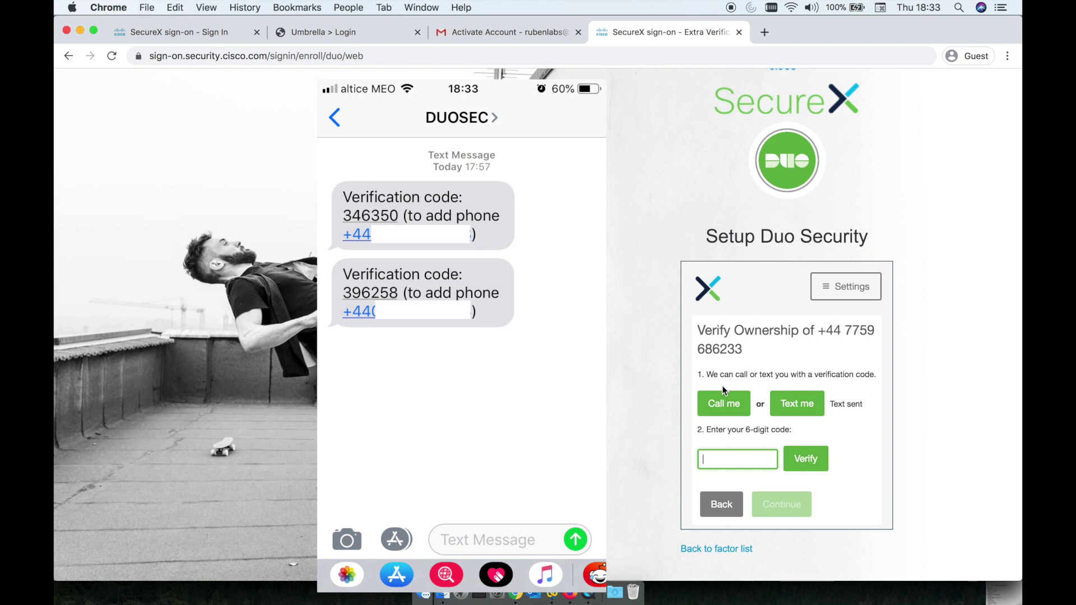
click(737, 465)
click(817, 465)
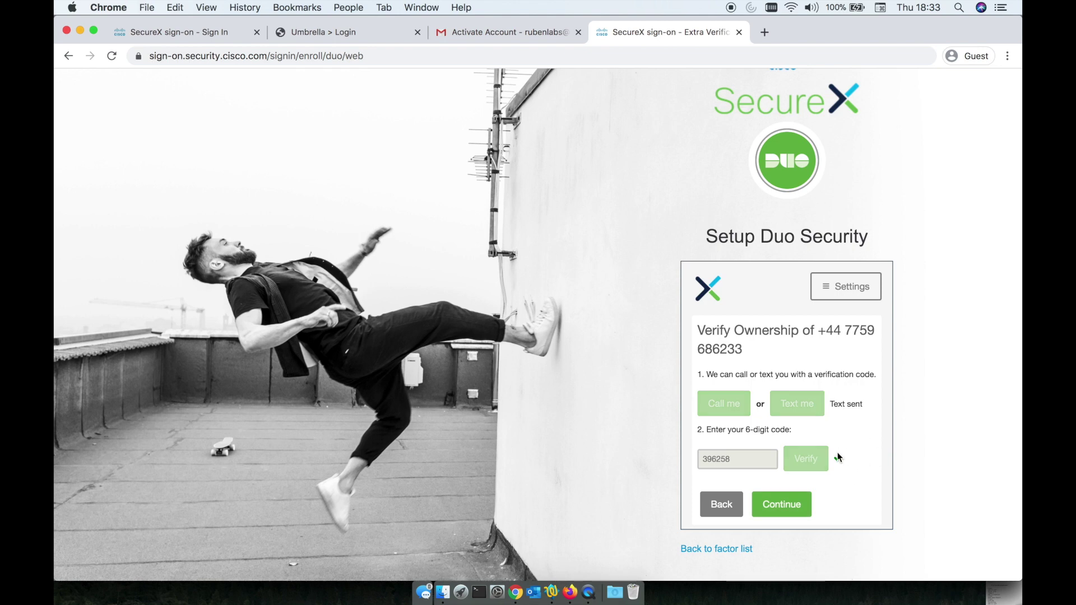
click(793, 504)
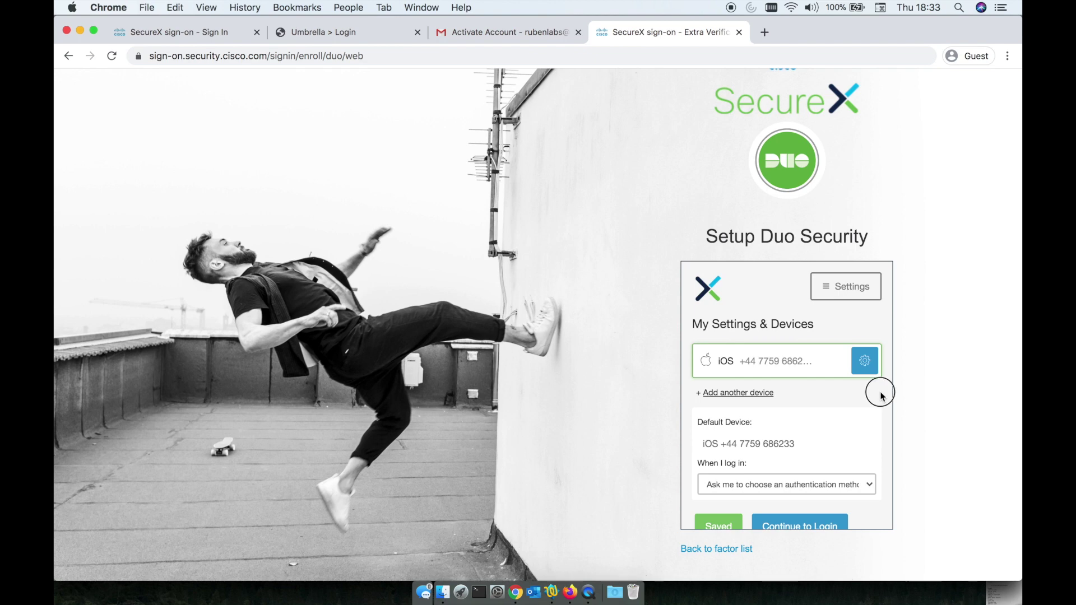
- Set 'When I log in' to 'Automatically call this device' and continue to login
drag(873, 390, 871, 445)
click(853, 462)
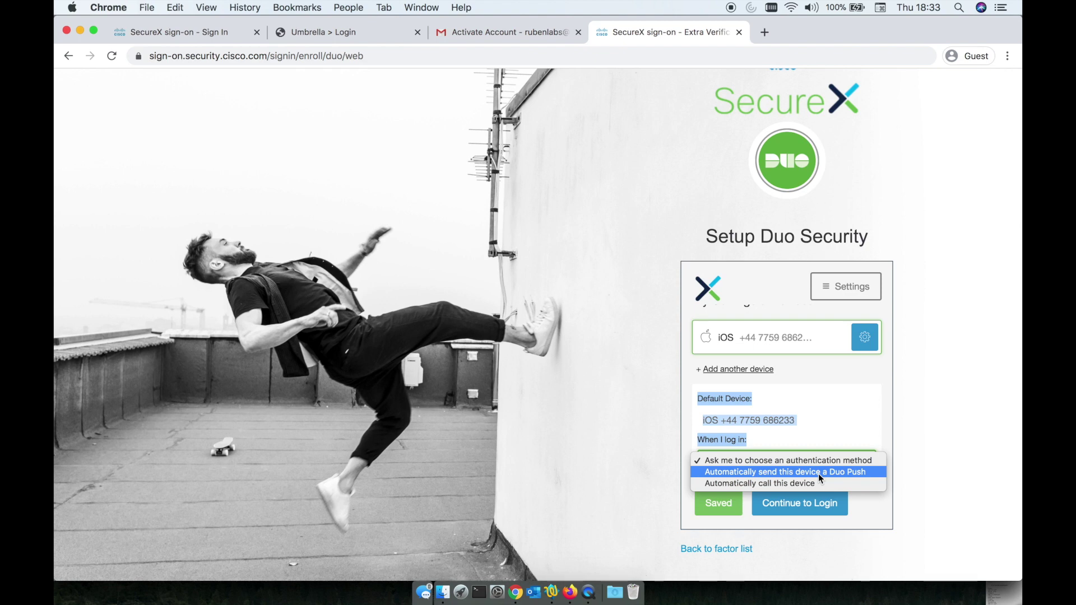
click(795, 482)
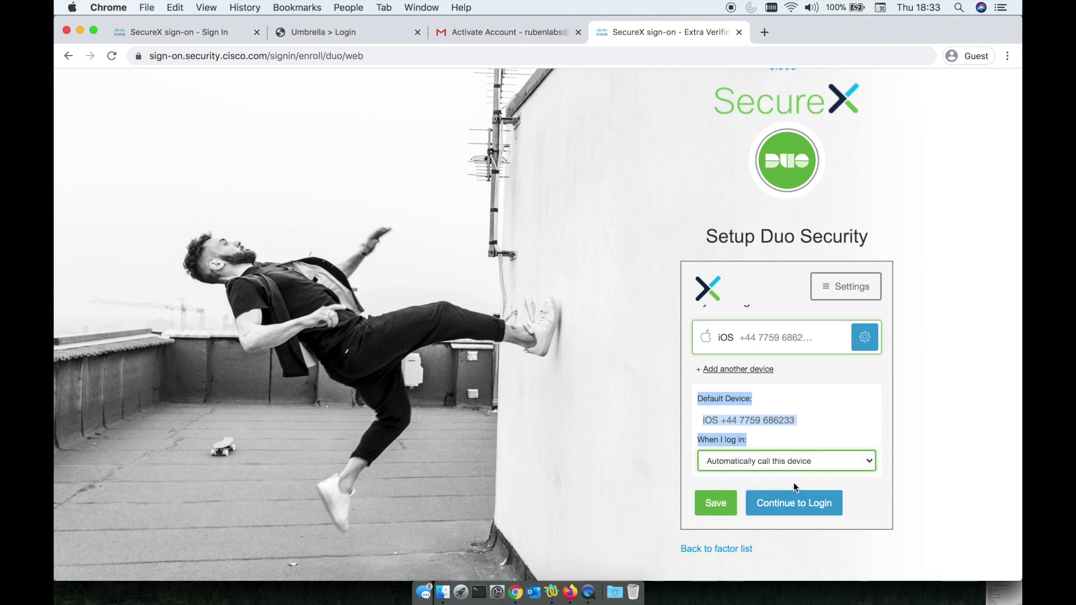
click(795, 487)
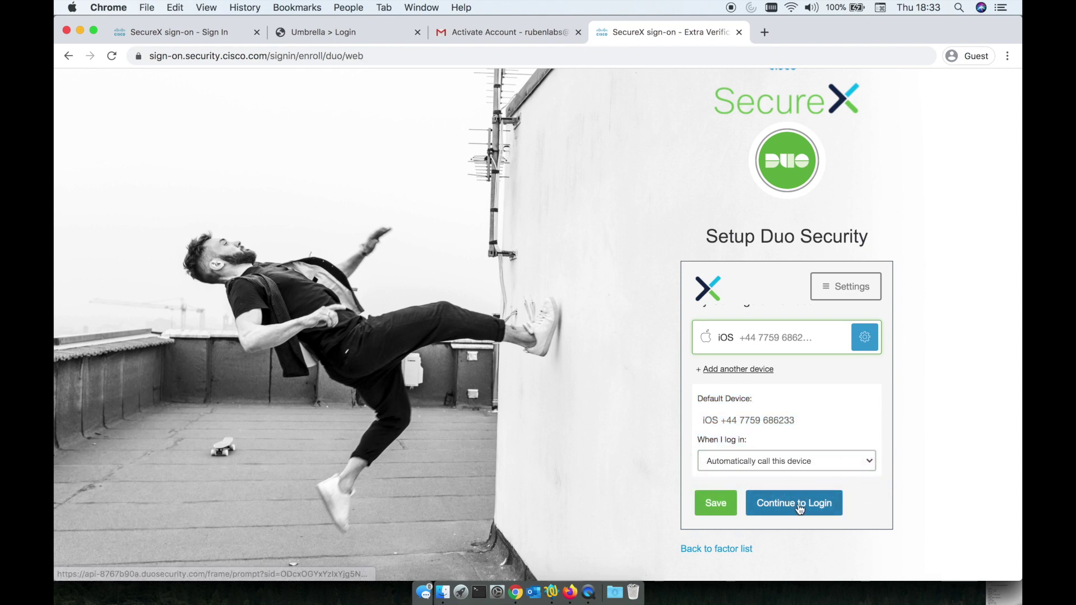
click(799, 507)
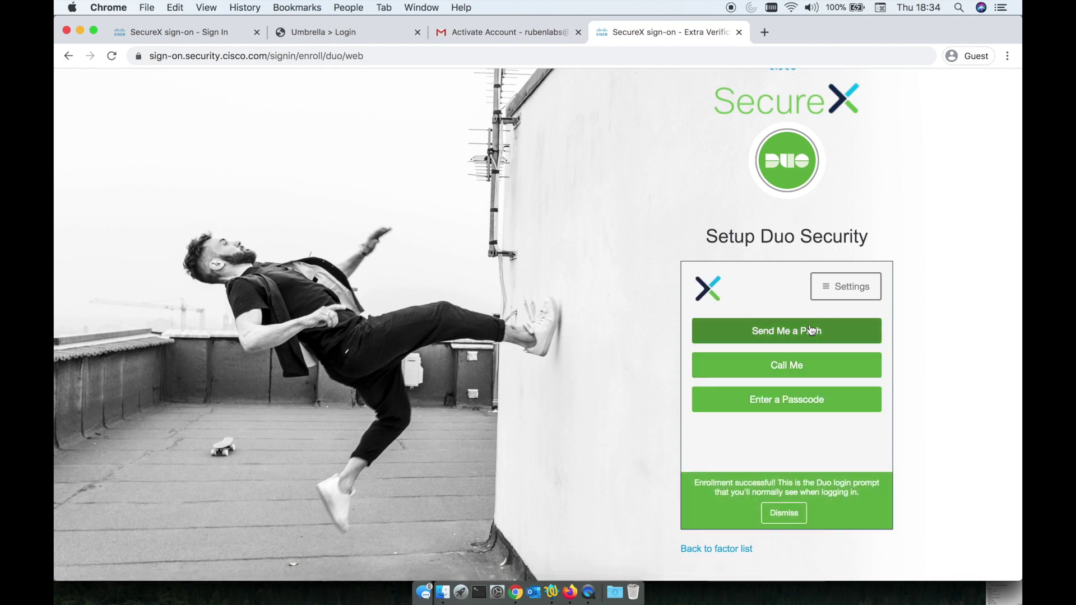
- Request a Duo 'Call Me' authentication call to the enrolled phone
click(803, 370)
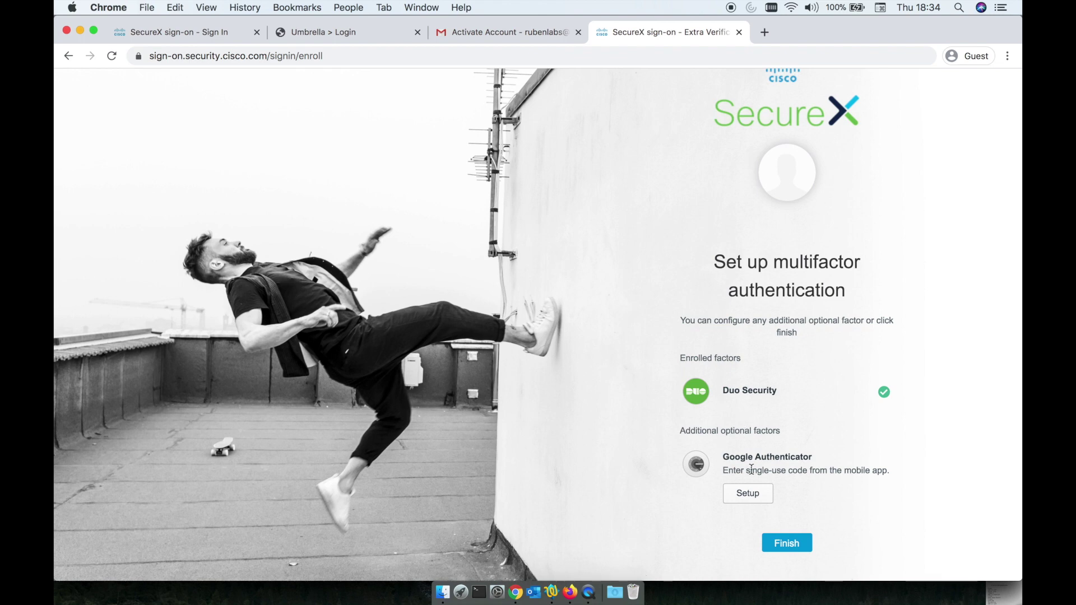
- Complete multifactor enrollment with Duo Security as the sole factor
click(788, 544)
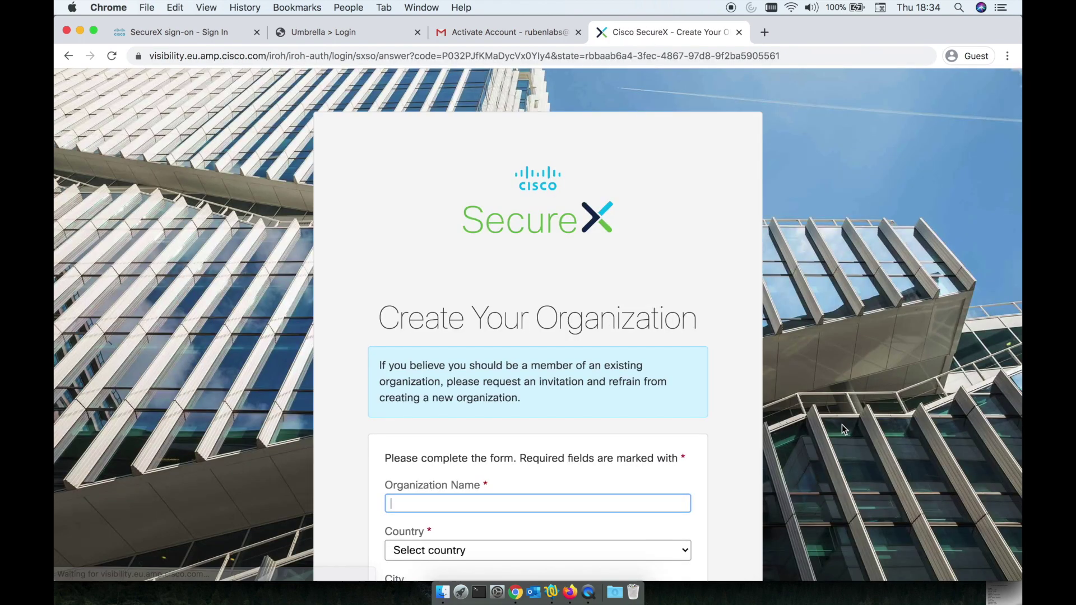
- Name the organization Pxosys and select United Kingdom as its country
drag(668, 318, 691, 307)
click(713, 375)
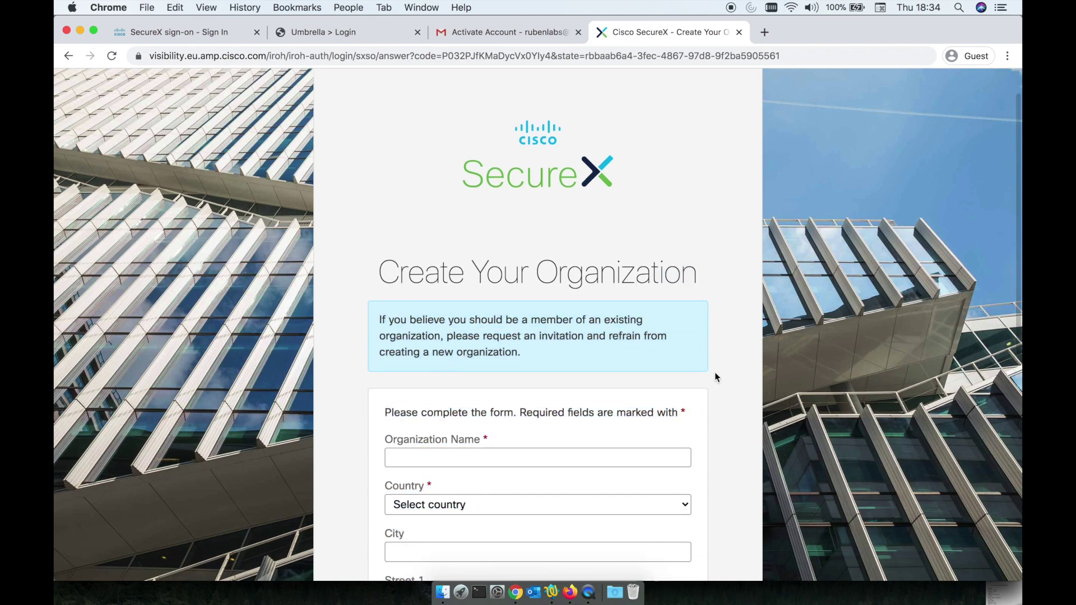
scroll(717, 392, down, 5)
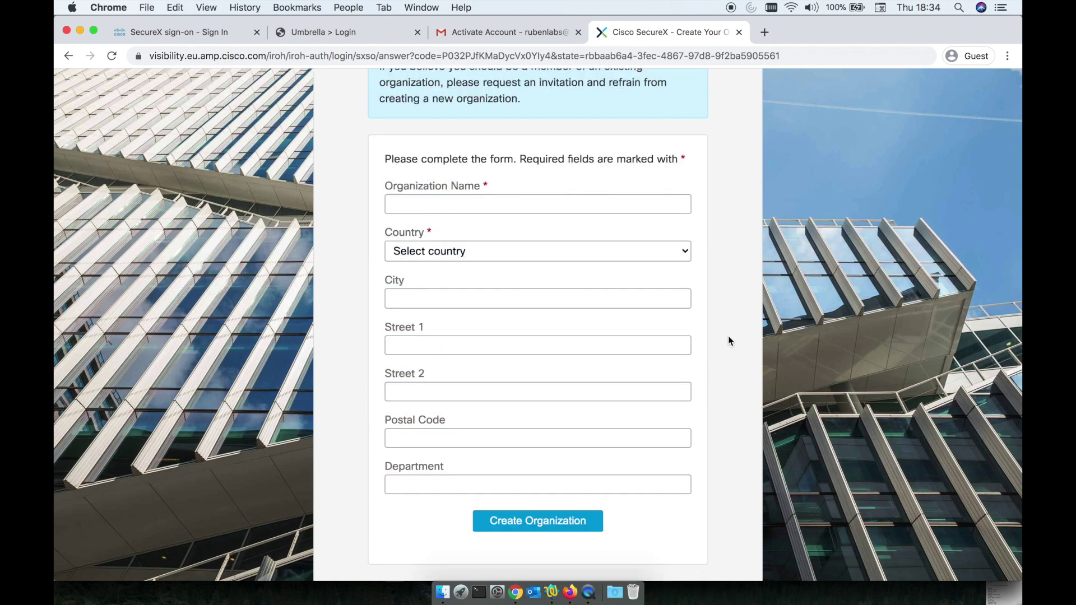
click(458, 203)
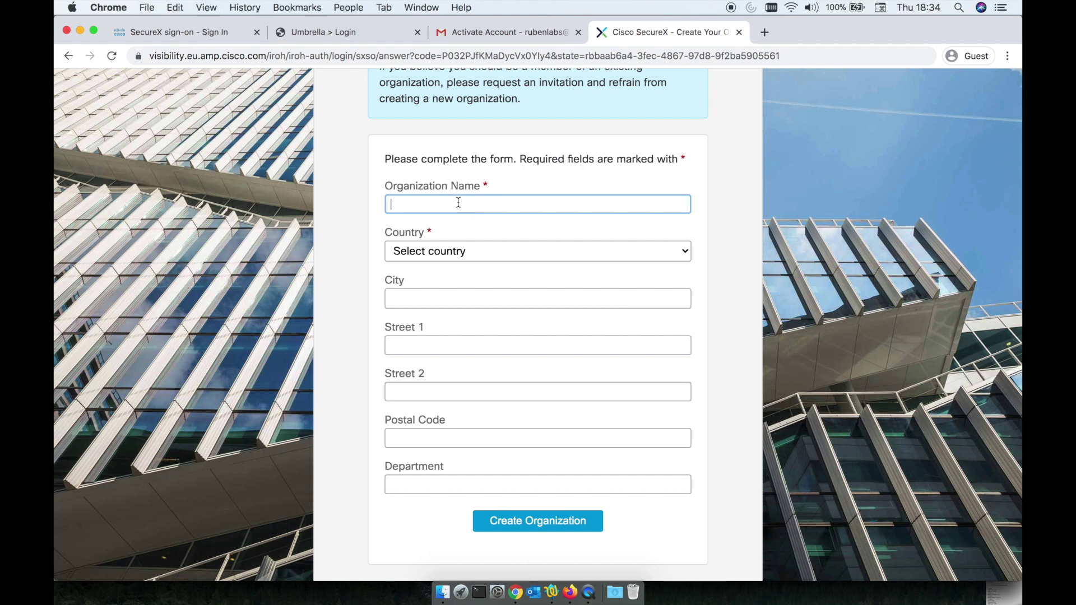
text(Pxosys)
key(Tab)
text(un)
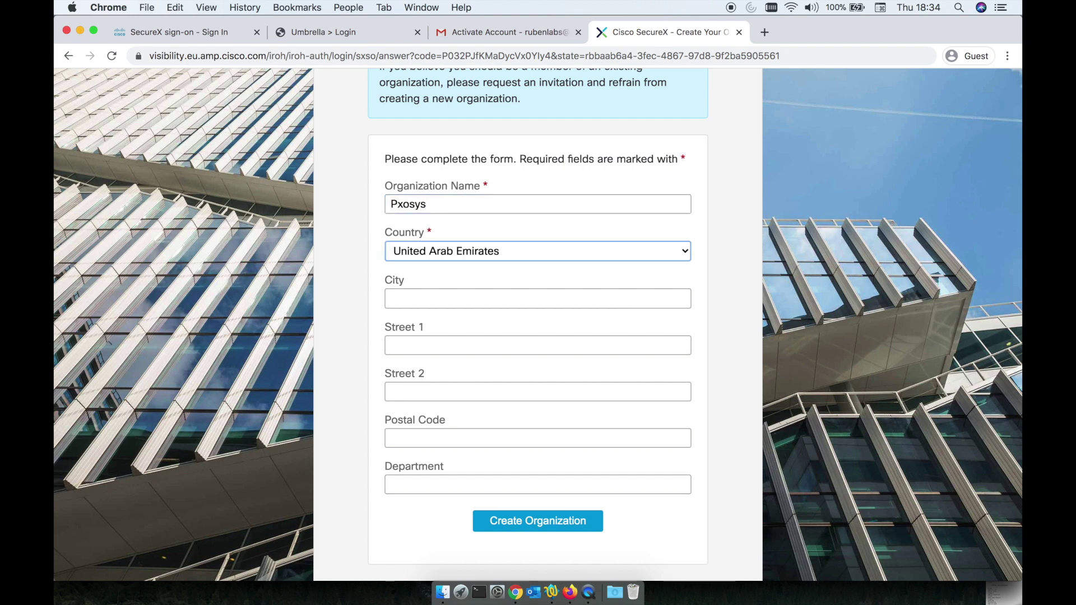
click(468, 252)
click(458, 267)
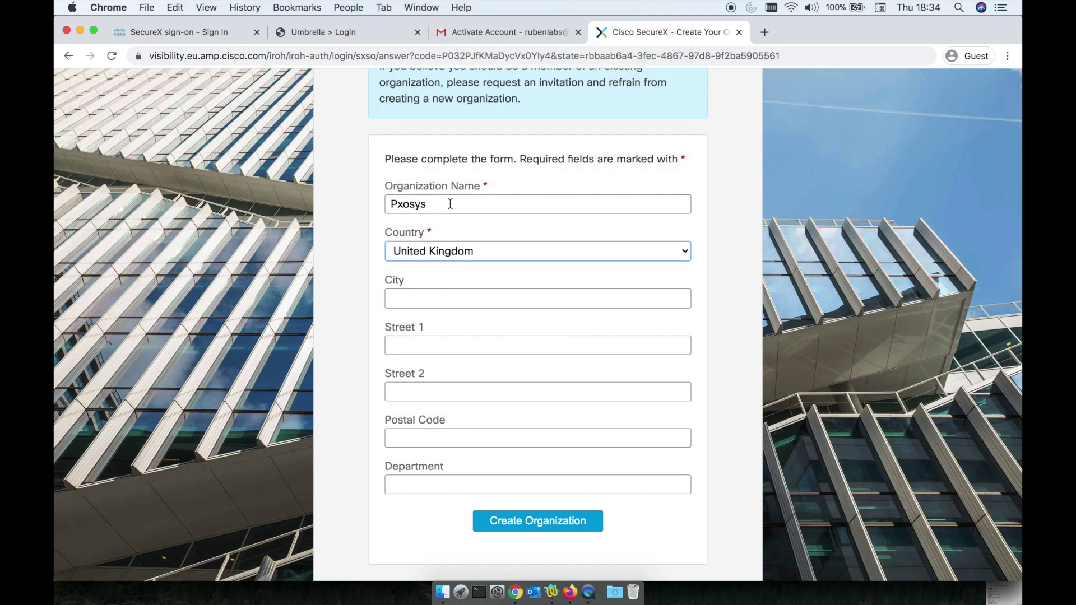
- Enter London as the city and the organization's street address in Street 1
click(439, 295)
text(Londn)
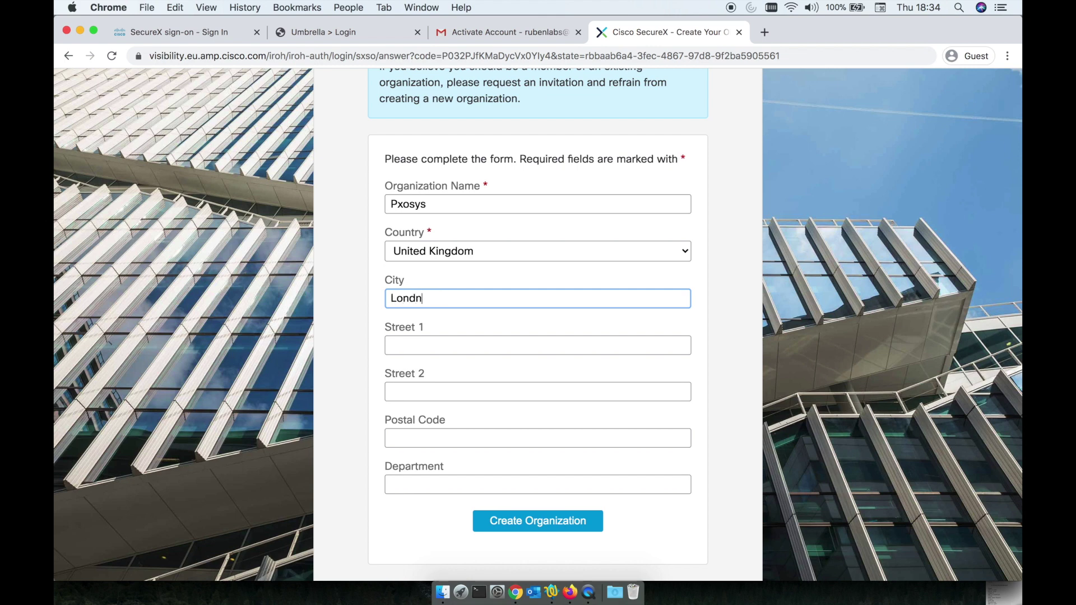
key(BackSpace)
text(on)
key(Tab)
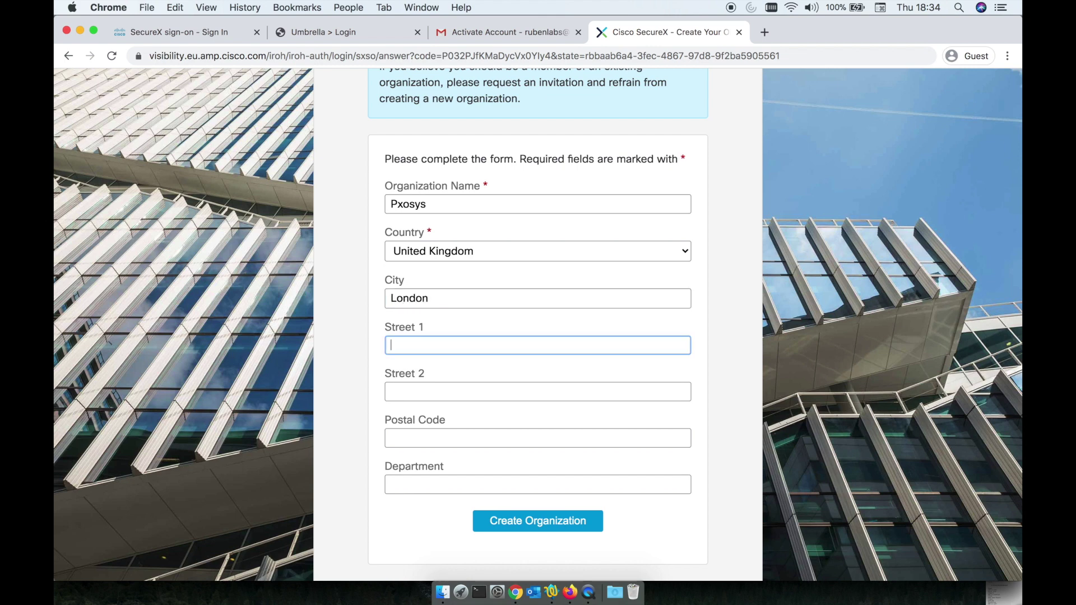
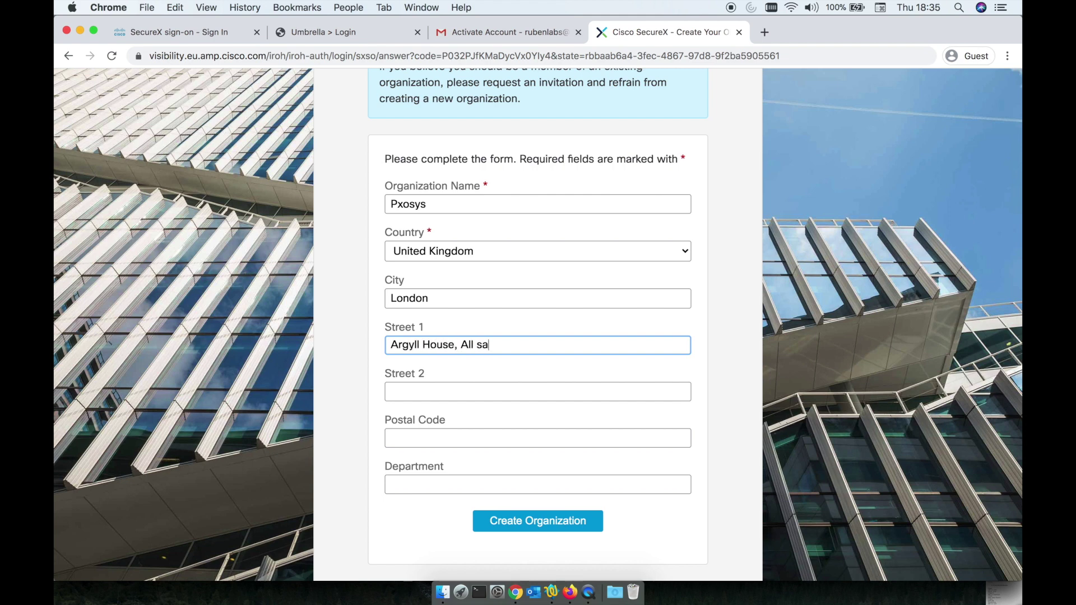
click(481, 344)
key(BackSpace)
text(S)
- Add the postal code and a Professional Services department, then create the organization
click(461, 432)
text(SW18 1)
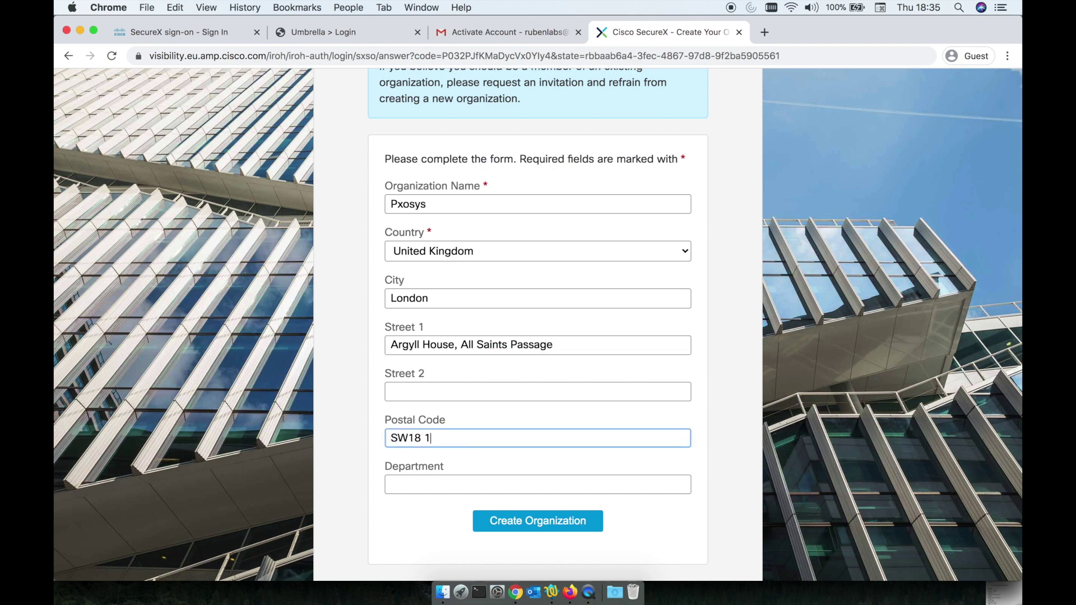
text(EP)
click(391, 484)
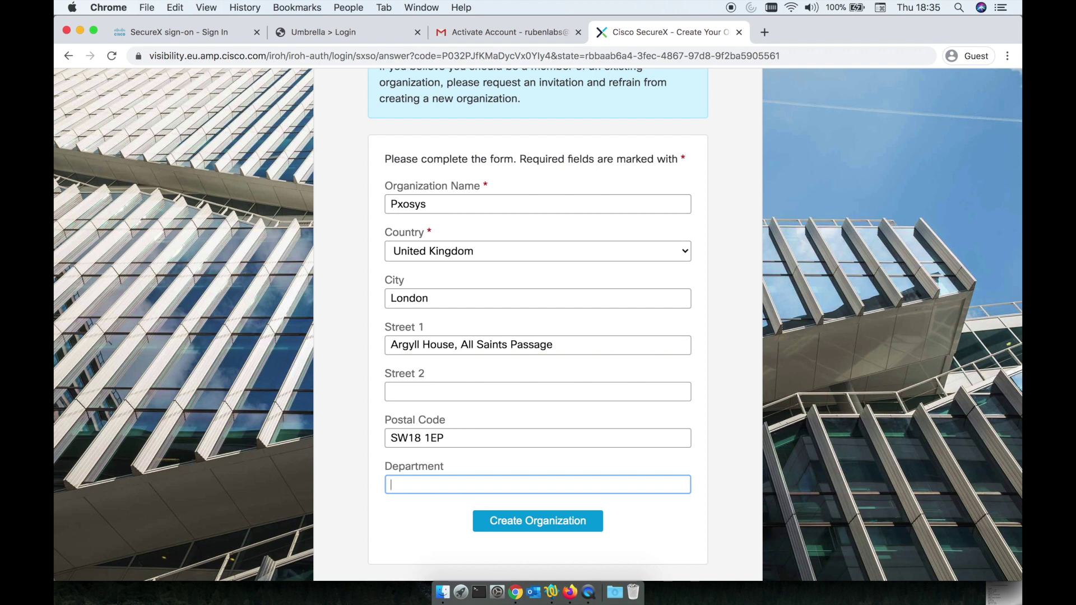
text(Professional Services)
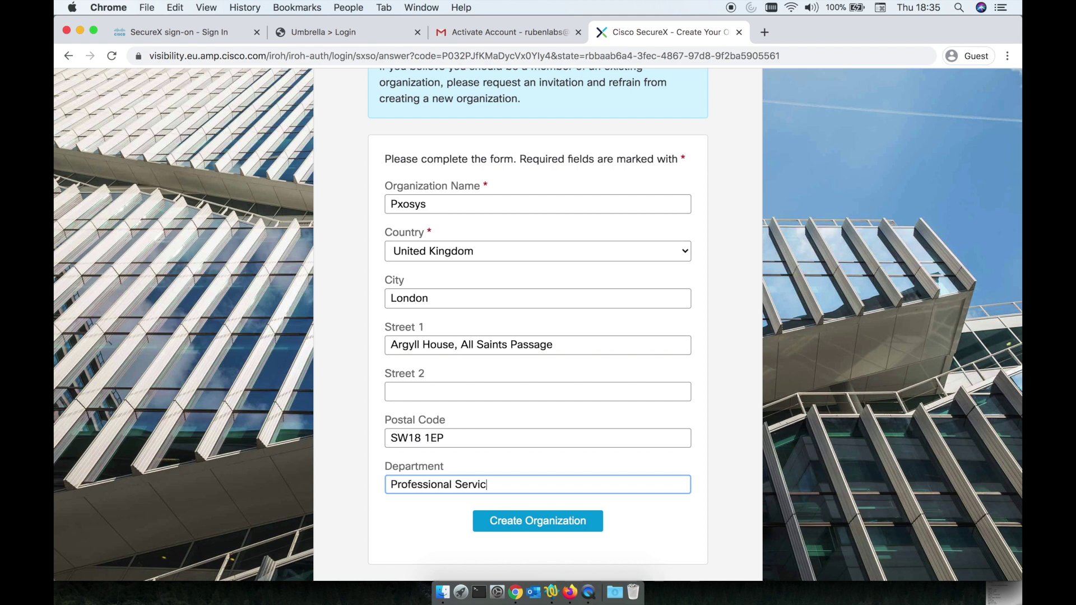
click(485, 518)
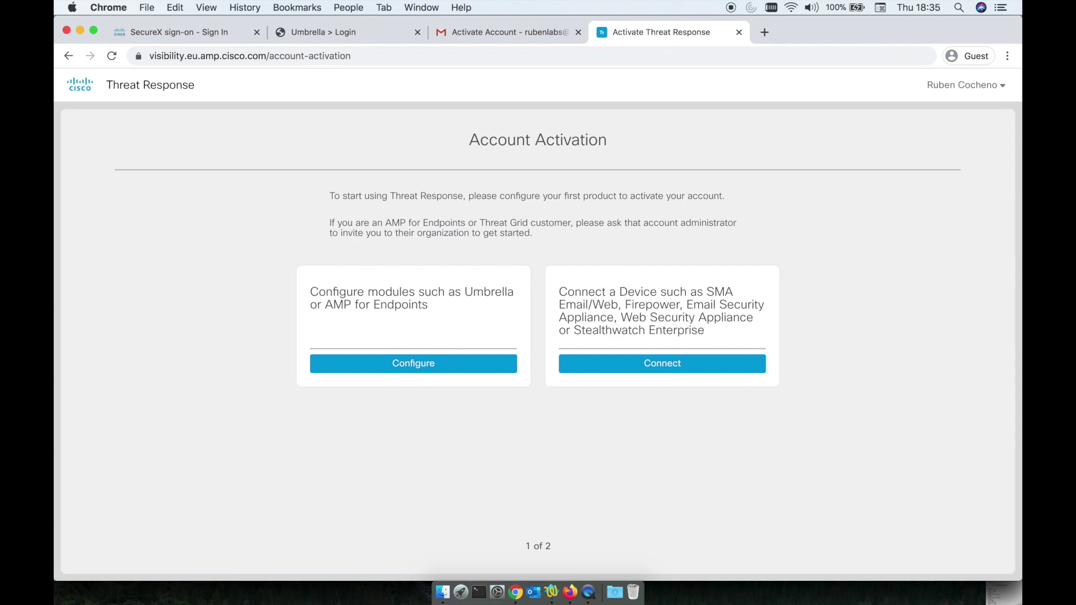
- Switch briefly to TextWrangler and return to Chrome on the Account Activation page
key(super+Tab)
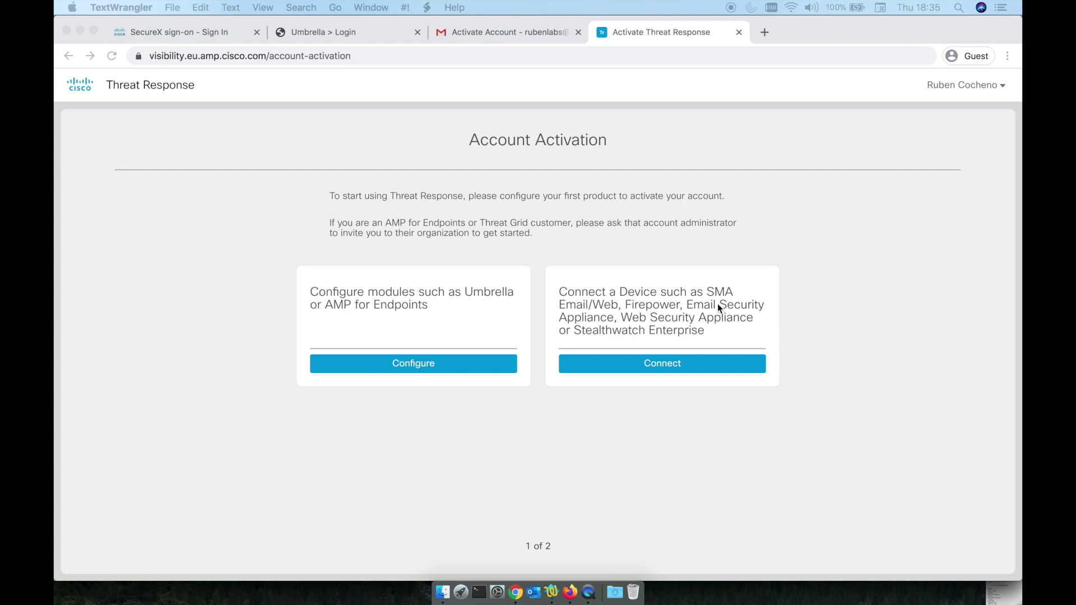
click(694, 230)
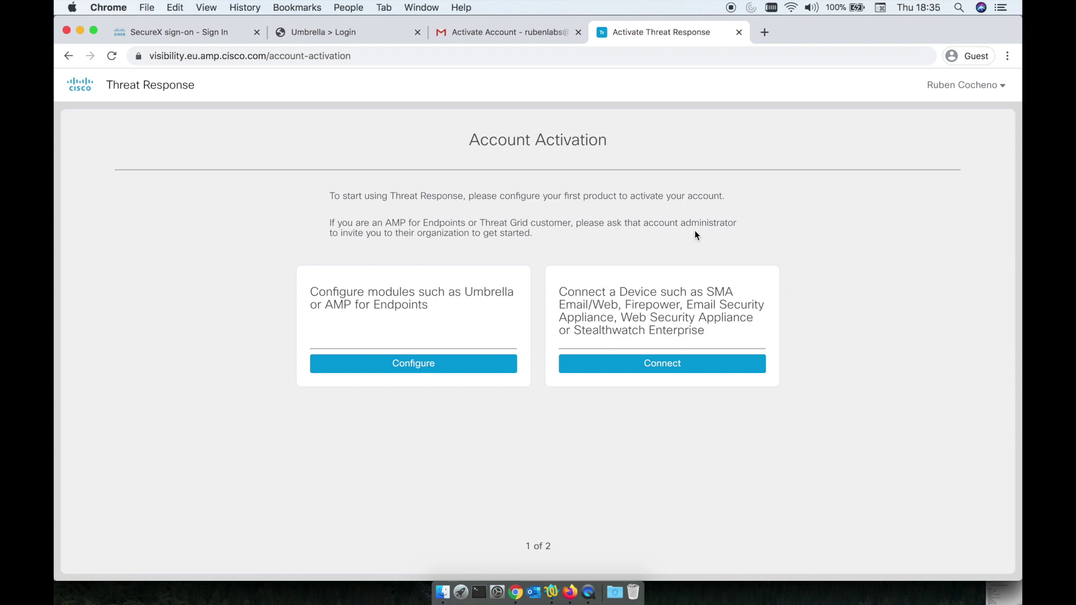
- Choose the Dusk color theme, then open 'Partially Degraded Service' status in a new tab
click(967, 87)
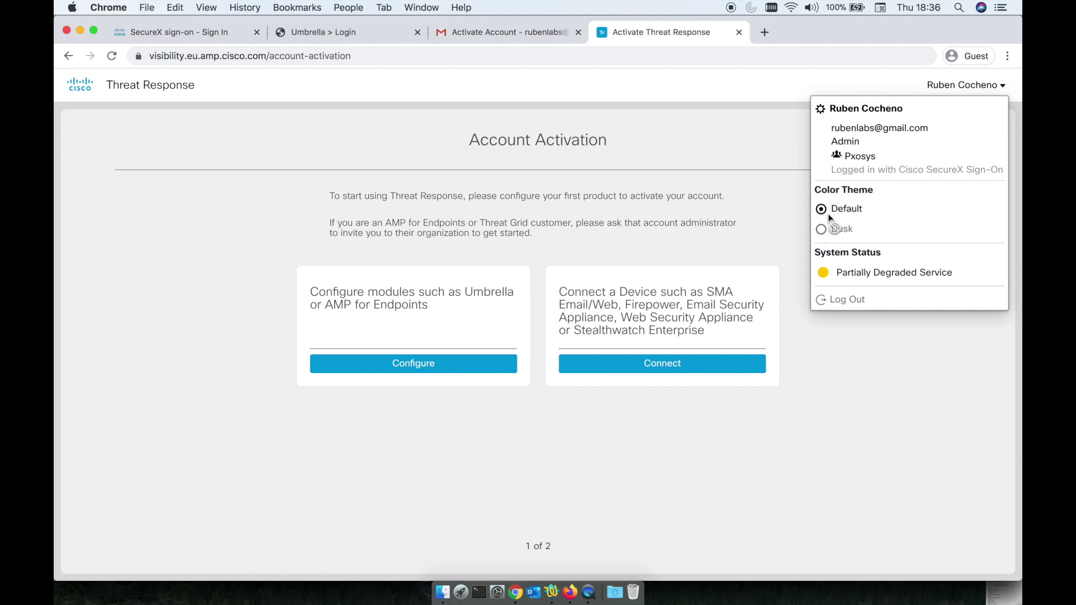
click(824, 230)
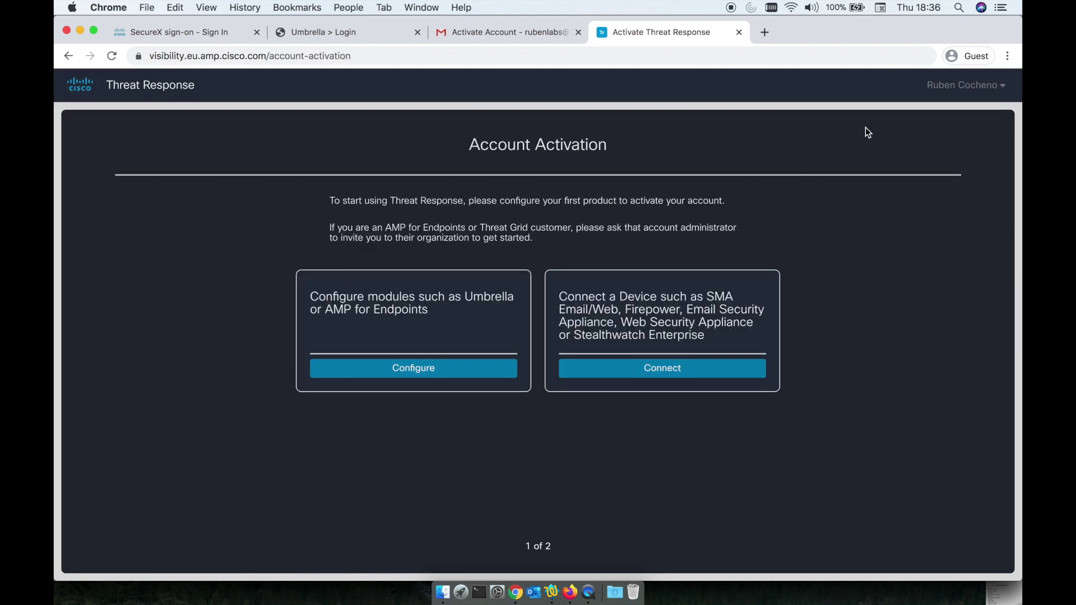
click(943, 91)
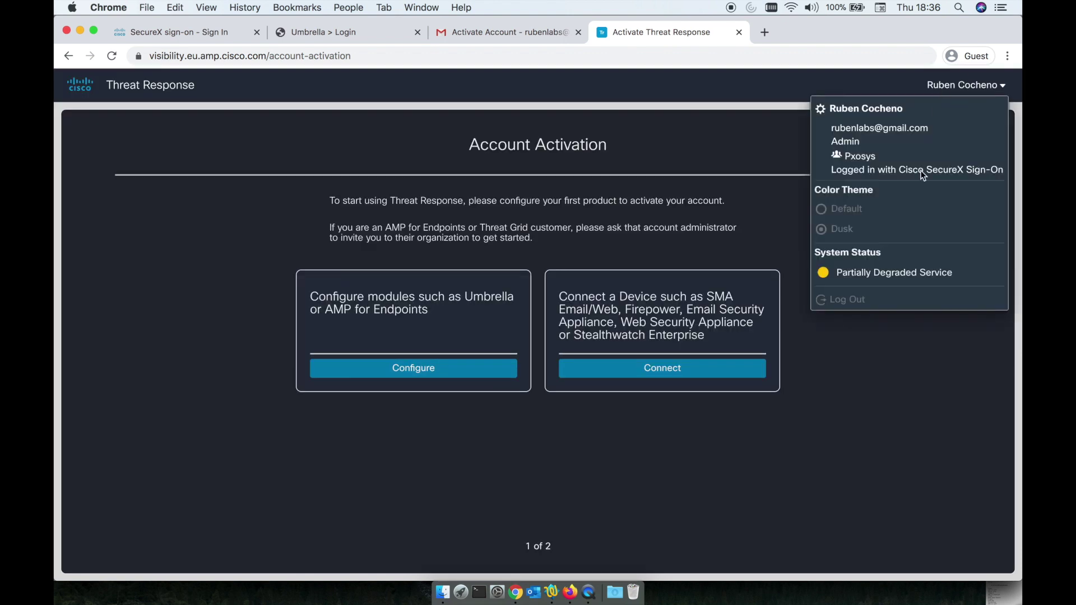
click(872, 274)
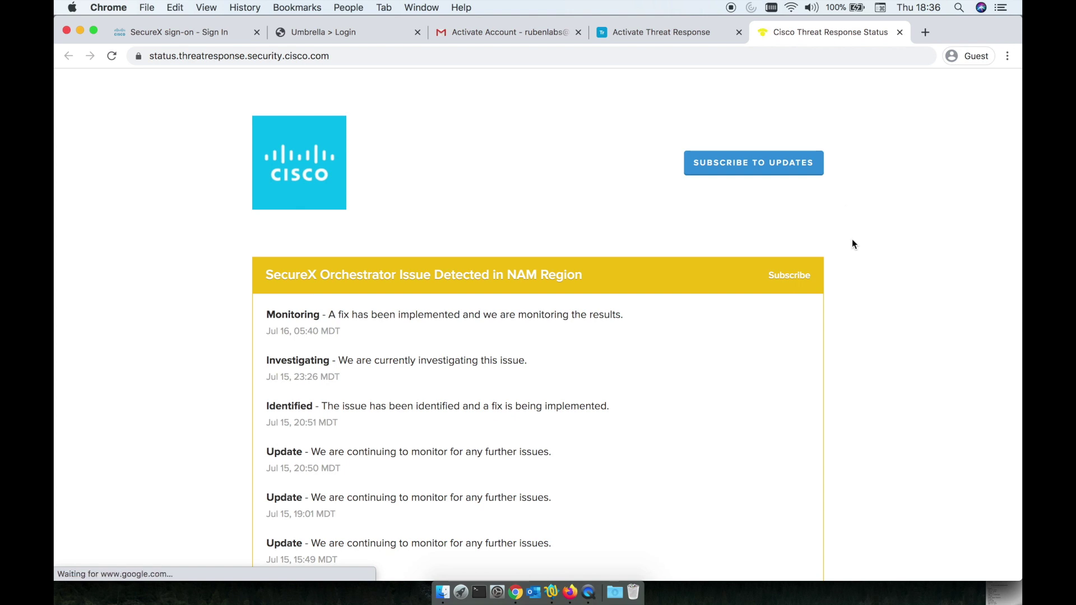
click(860, 317)
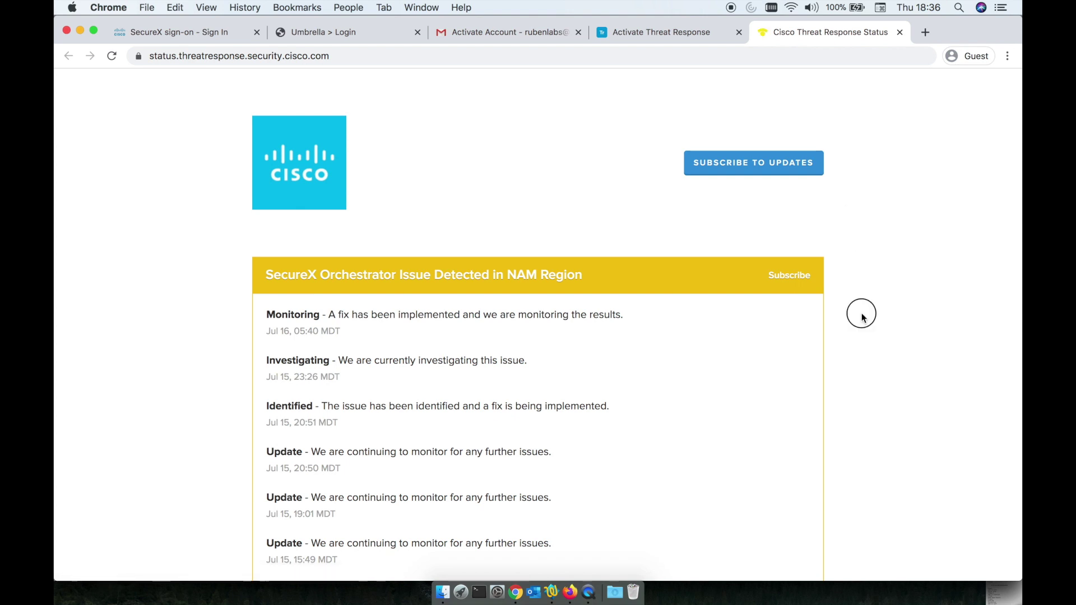
- Scroll through the Threat Response status page's regional component listings
drag(861, 317, 862, 313)
scroll(862, 312, down, 1)
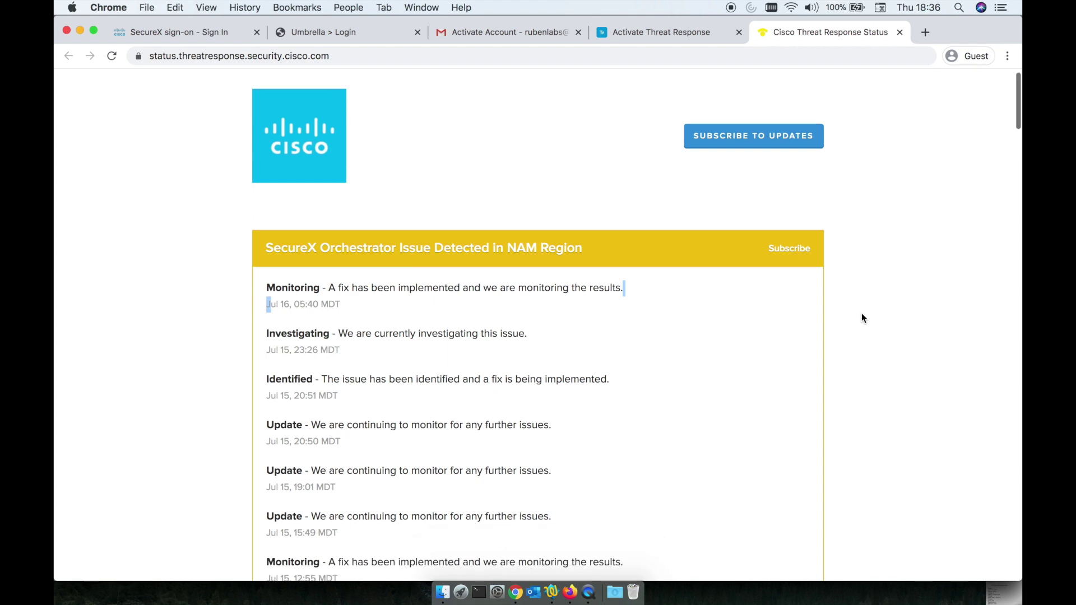
scroll(862, 314, down, 10)
scroll(862, 315, up, 10)
scroll(862, 315, down, 3)
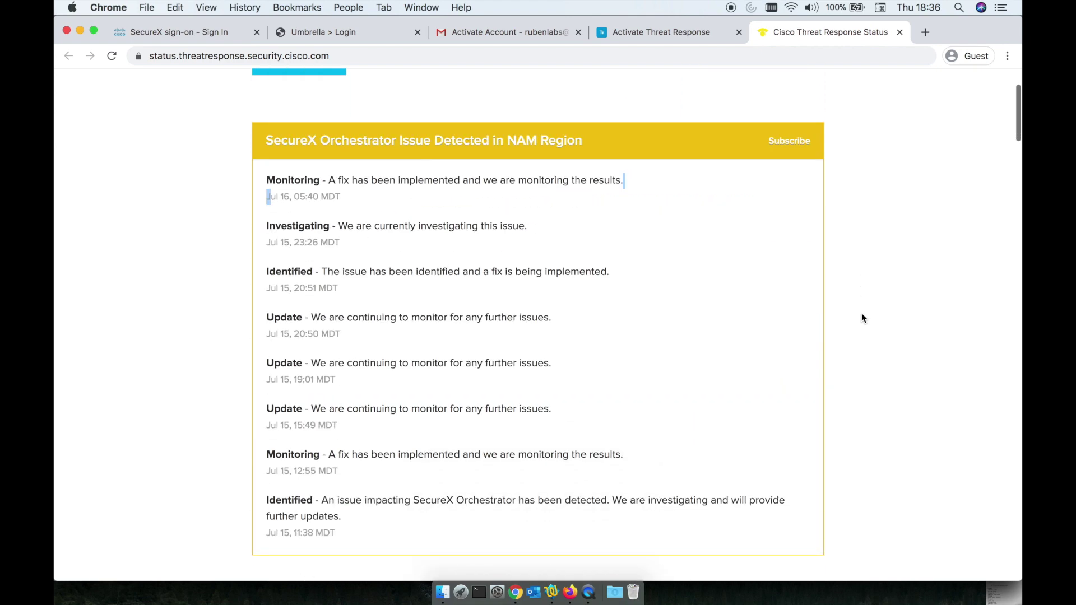
scroll(861, 317, down, 4)
scroll(862, 317, up, 5)
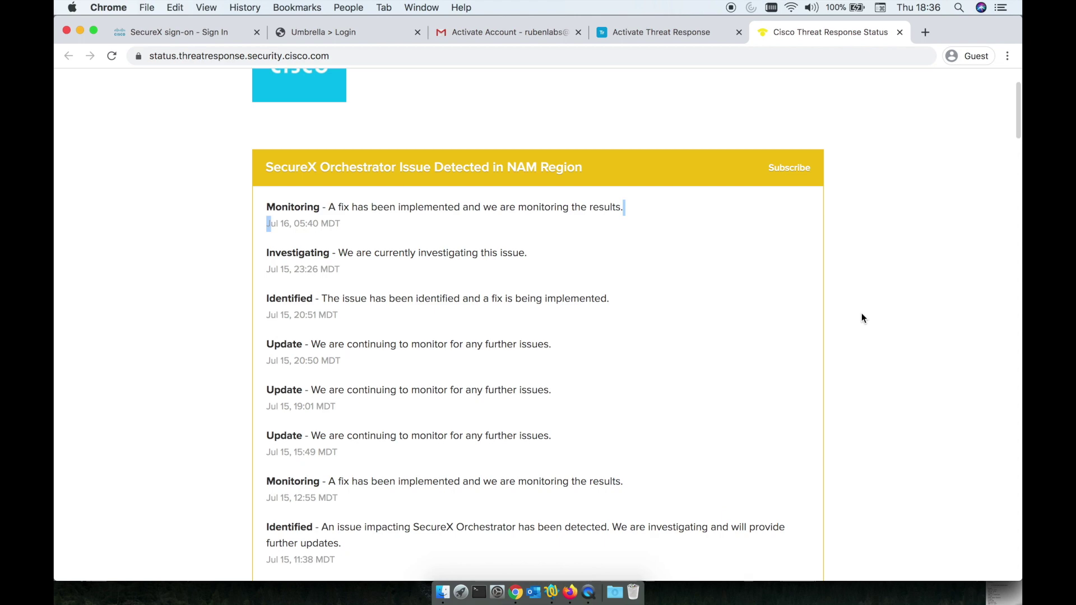
click(870, 302)
scroll(894, 296, down, 10)
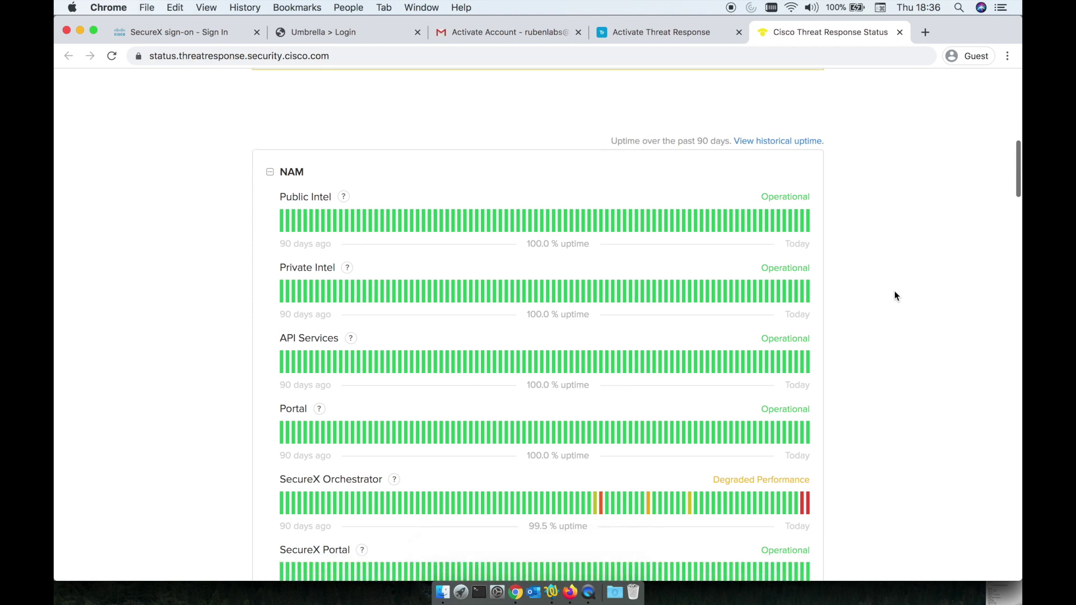
scroll(894, 295, down, 5)
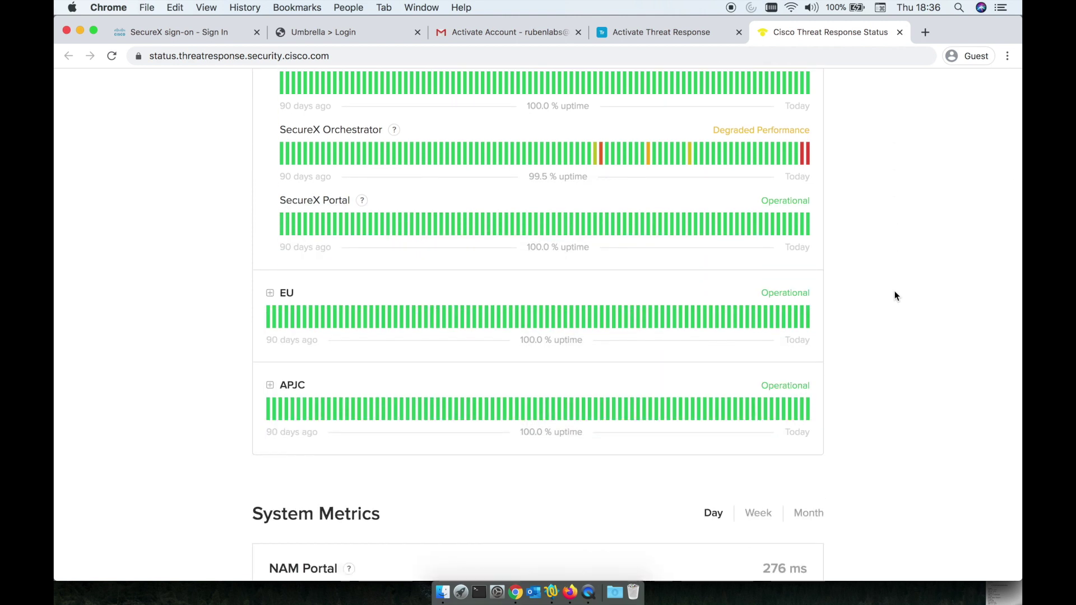
- Expand the EU region, review System Metrics and Past Incidents, and return to the top
click(269, 293)
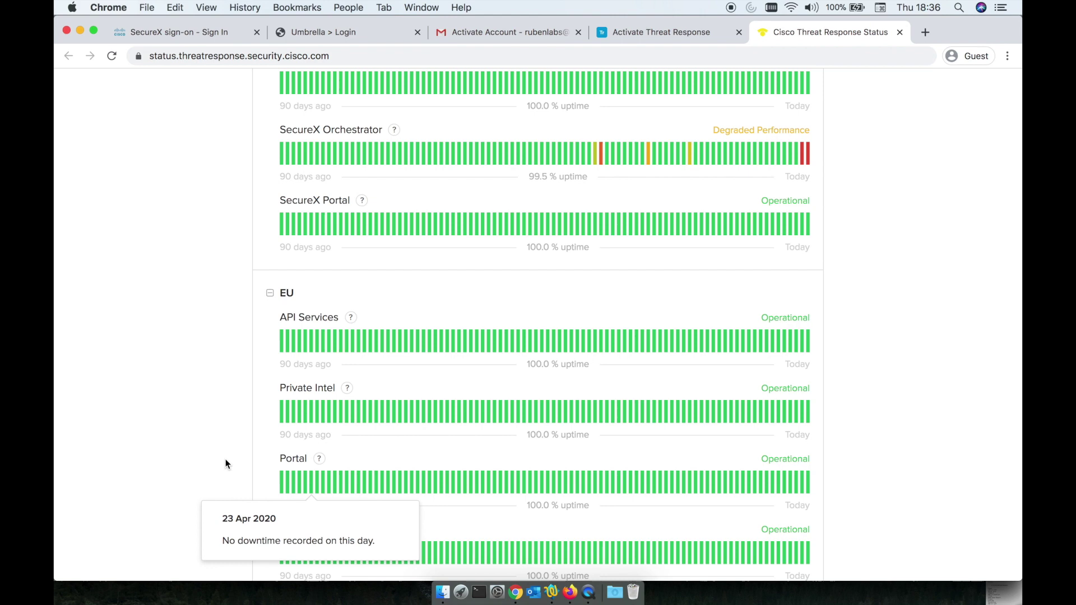
scroll(223, 461, down, 3)
scroll(223, 462, down, 5)
scroll(223, 461, up, 7)
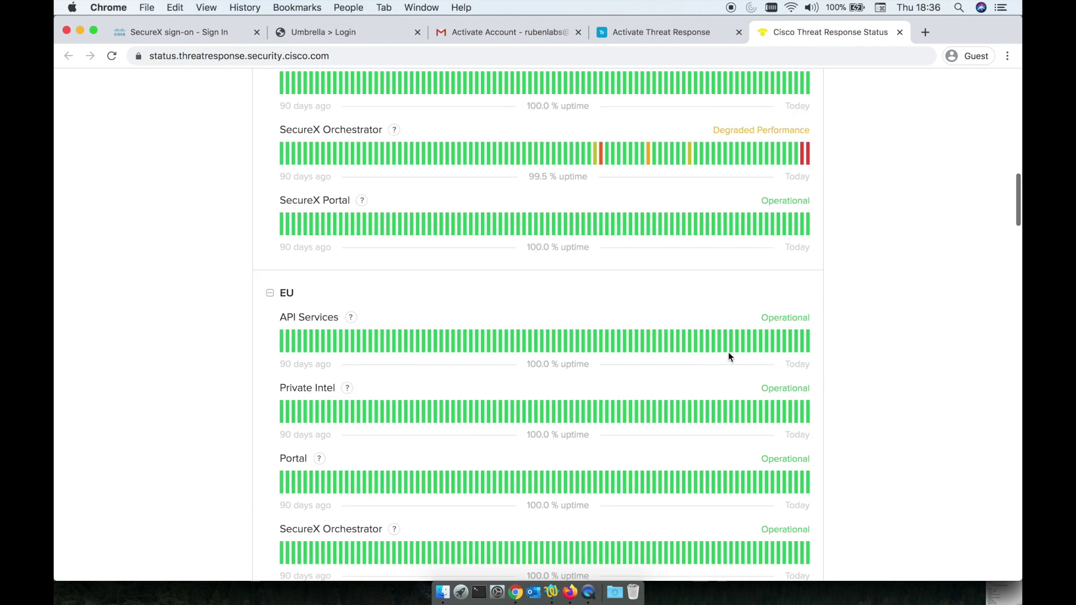
scroll(728, 353, down, 10)
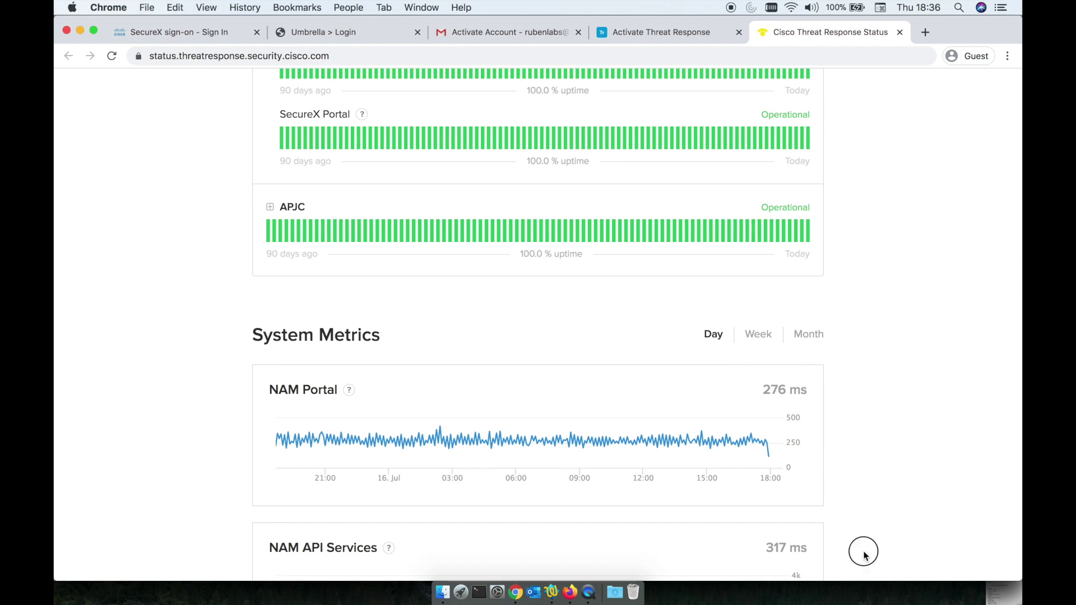
scroll(875, 367, down, 5)
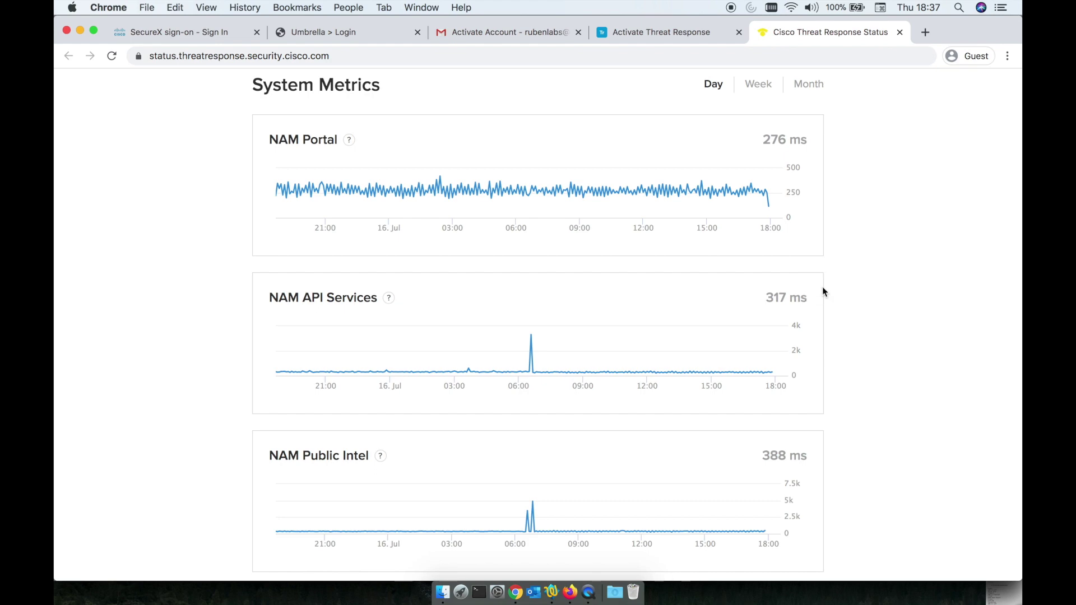
scroll(821, 287, down, 10)
scroll(823, 288, down, 15)
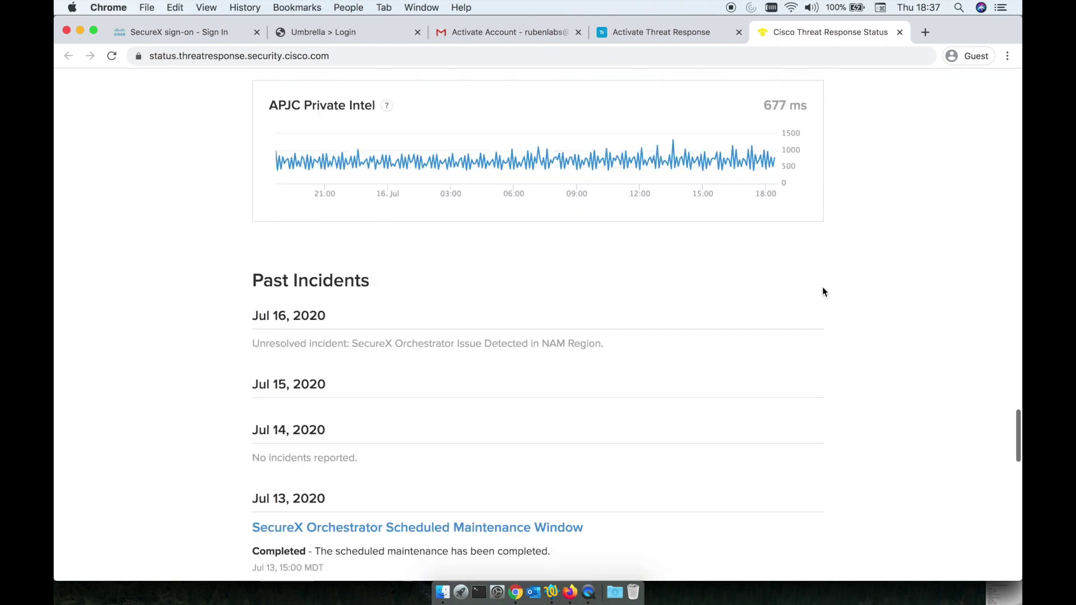
scroll(822, 291, up, 15)
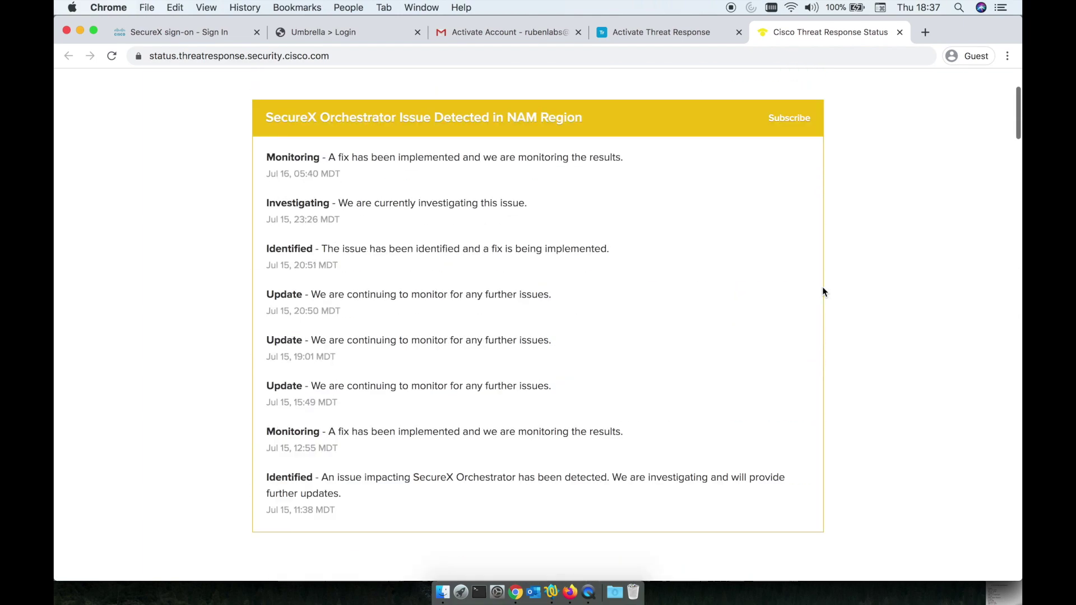
scroll(822, 290, up, 3)
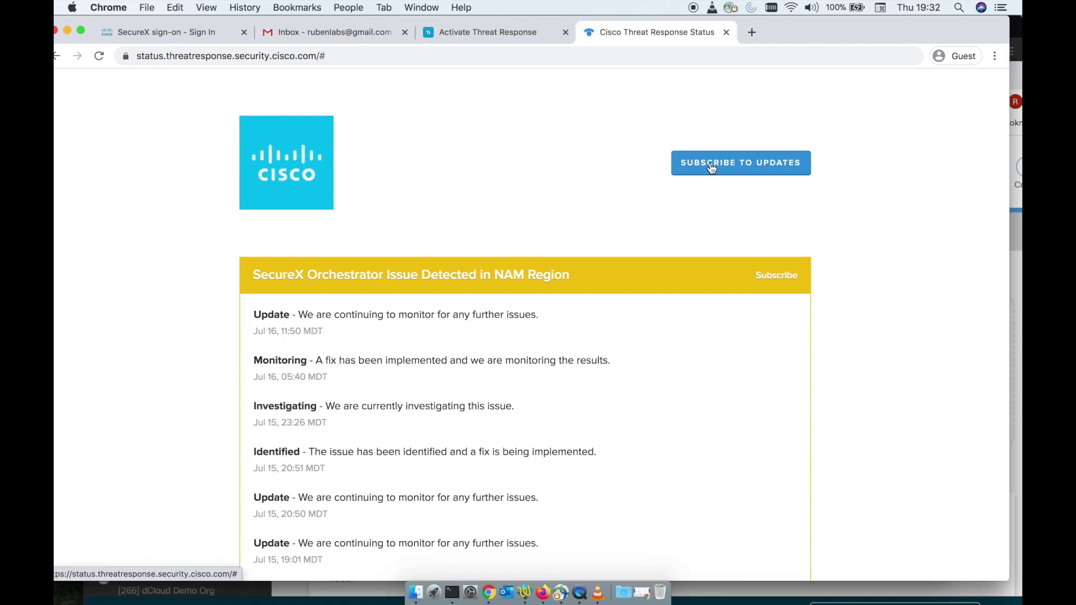
click(711, 167)
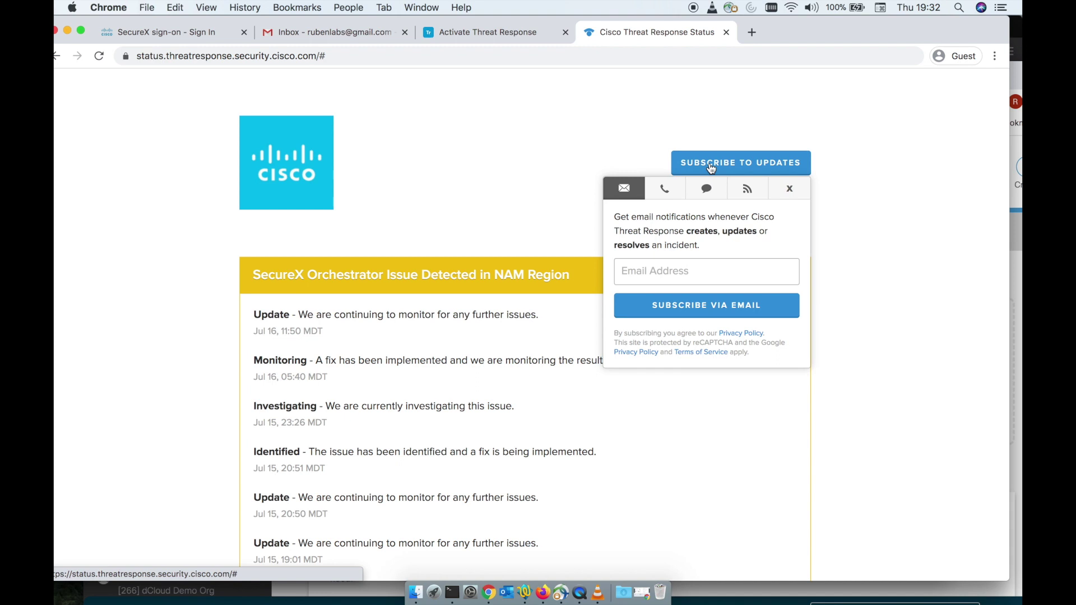
click(749, 189)
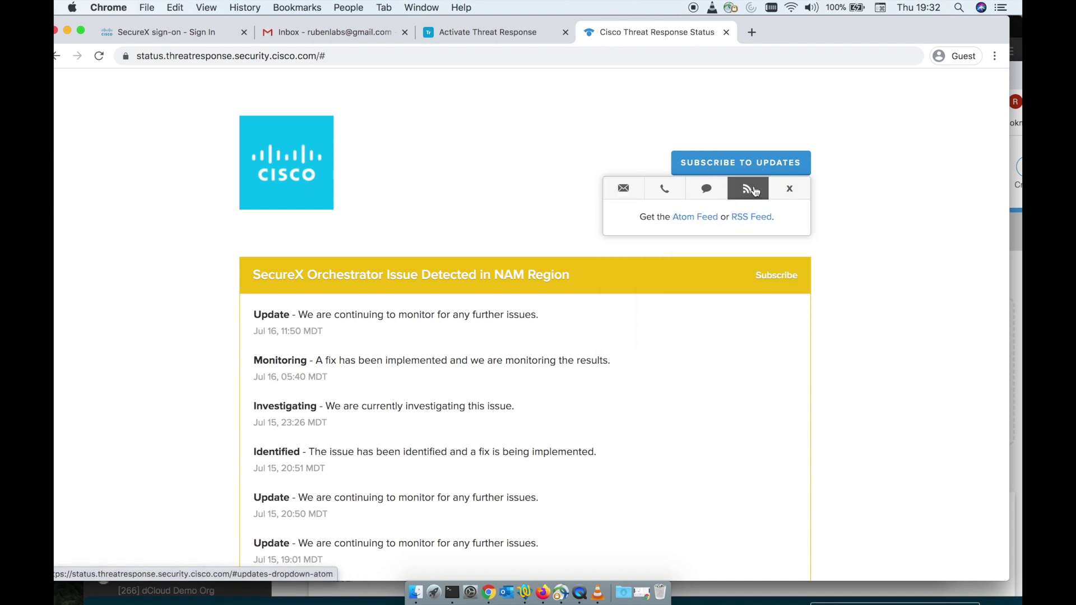
click(623, 189)
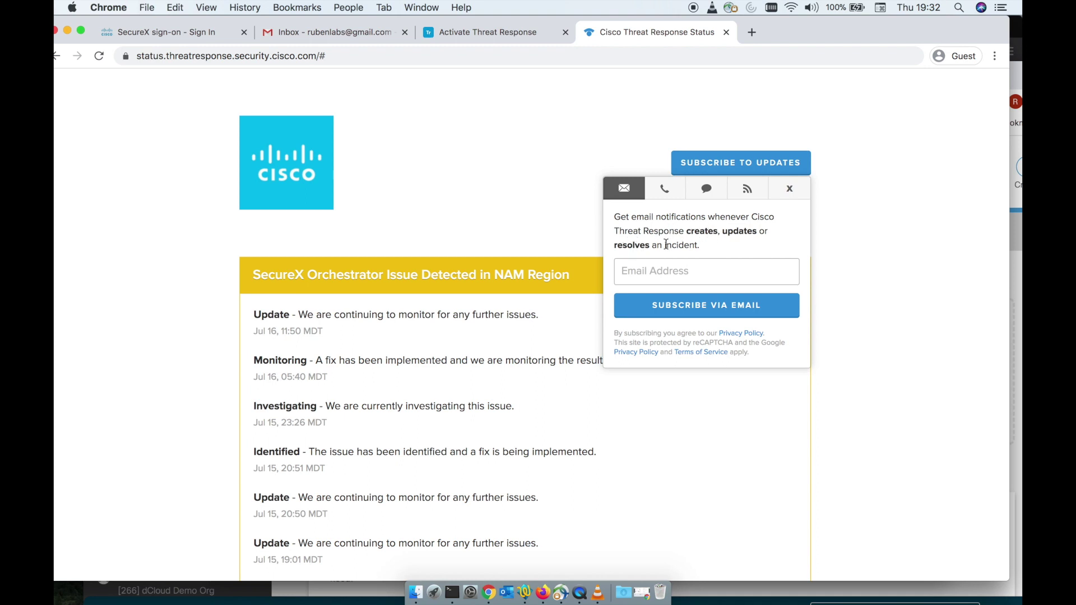
click(665, 192)
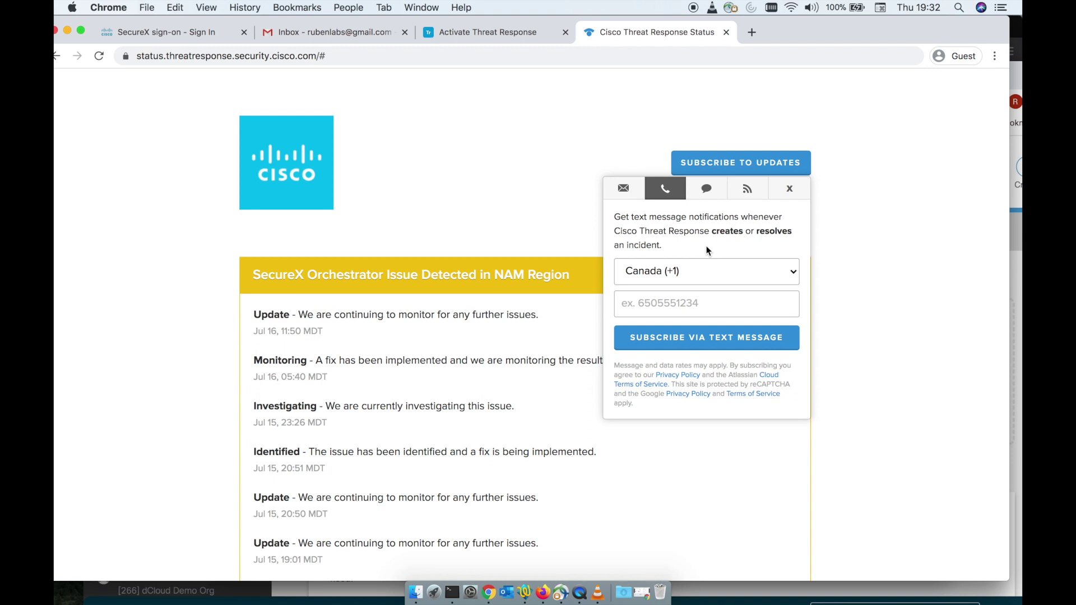
click(788, 188)
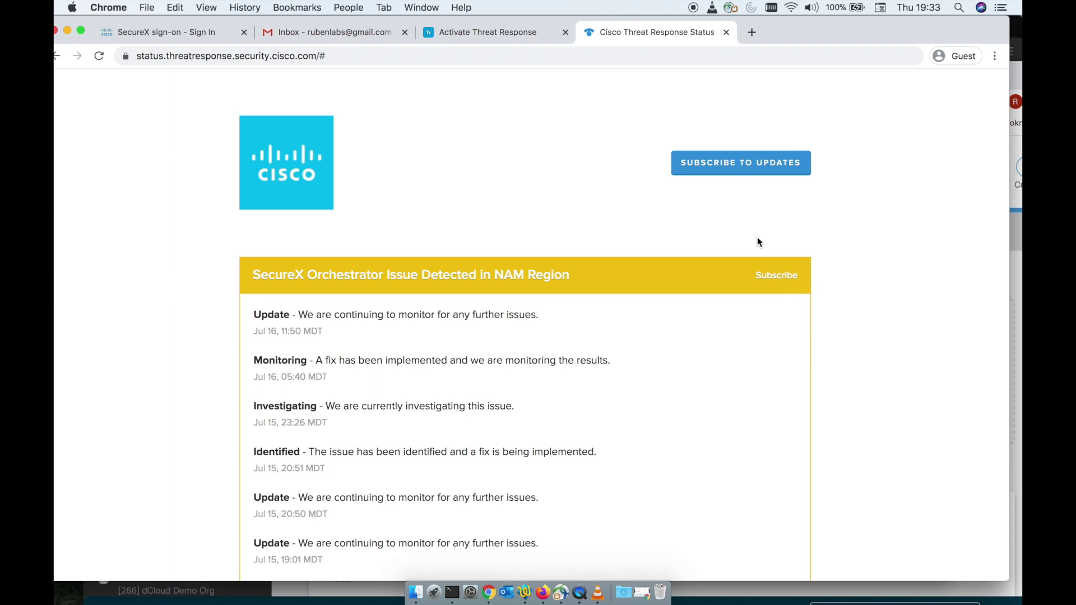
click(776, 277)
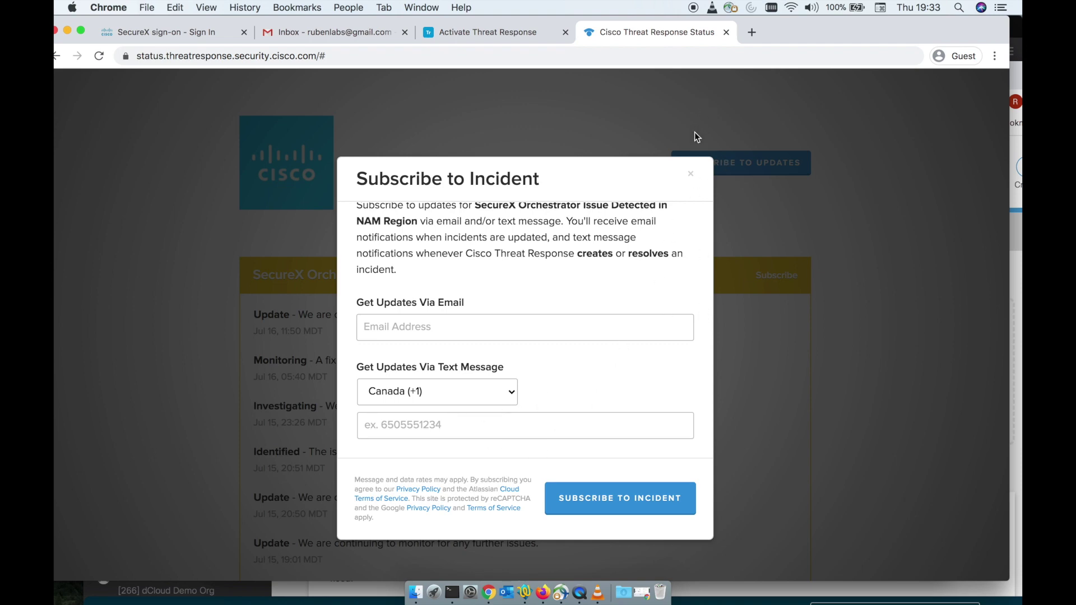
click(691, 173)
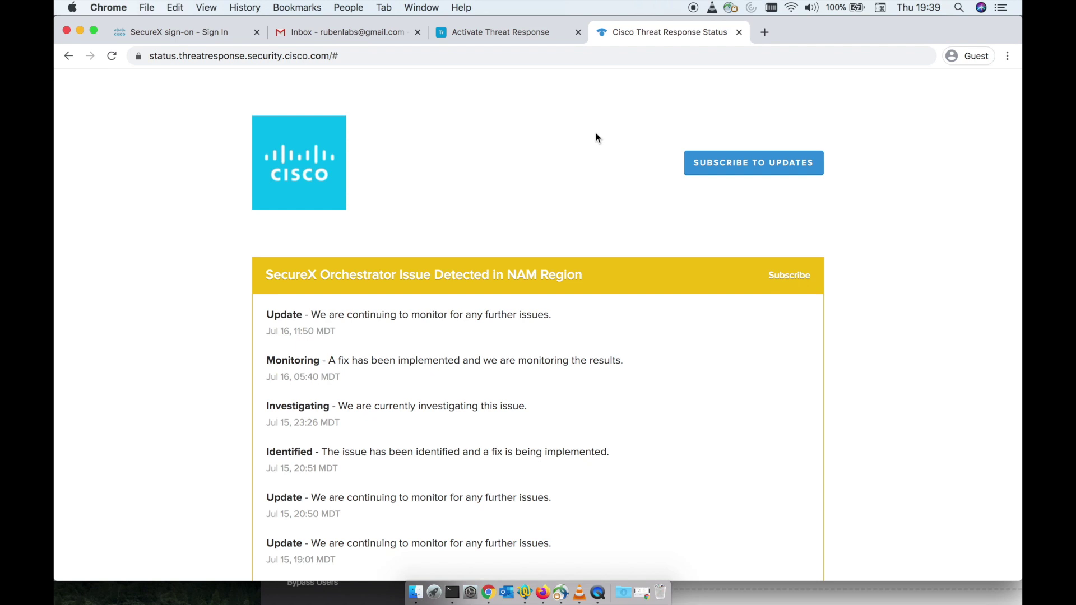
click(512, 34)
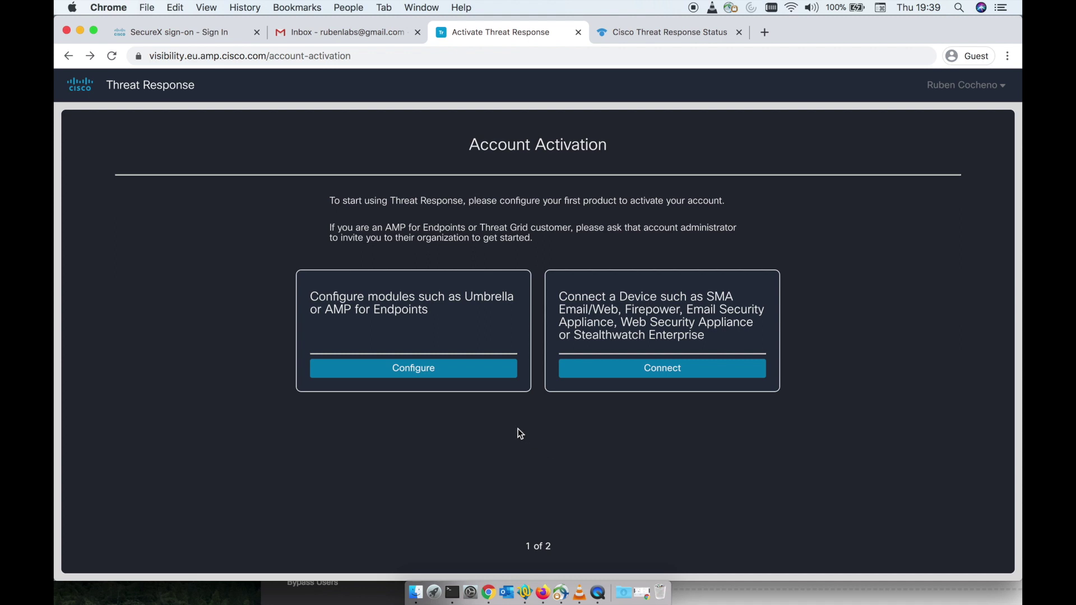
- Choose Configure under 'Configure modules such as Umbrella or AMP for Endpoints'
click(421, 370)
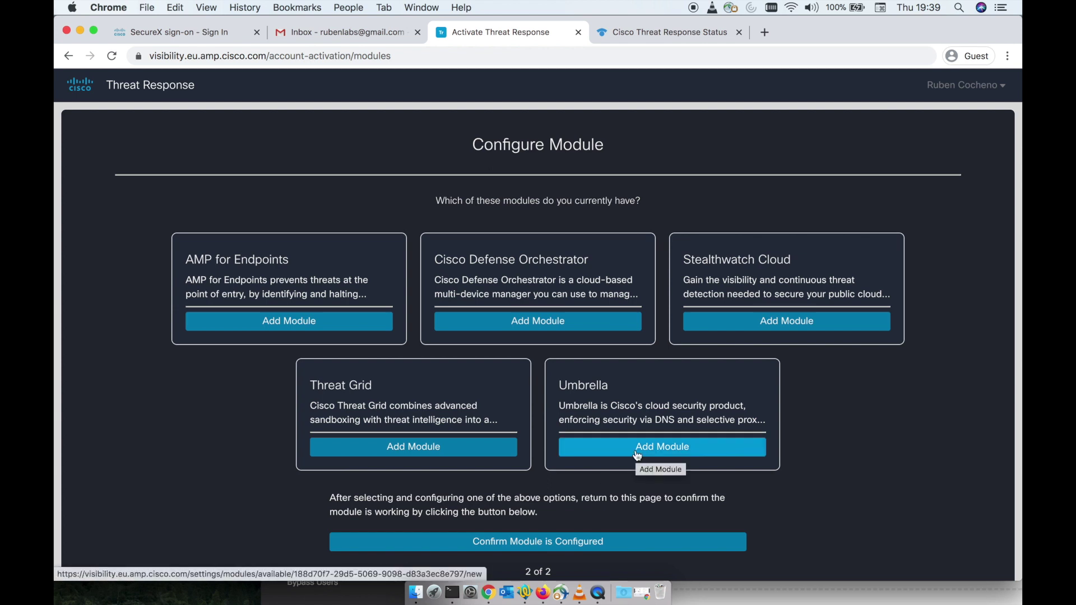
- Open the Add New Umbrella Module form and review its Investigate, Enforcement and Reporting sections
click(637, 453)
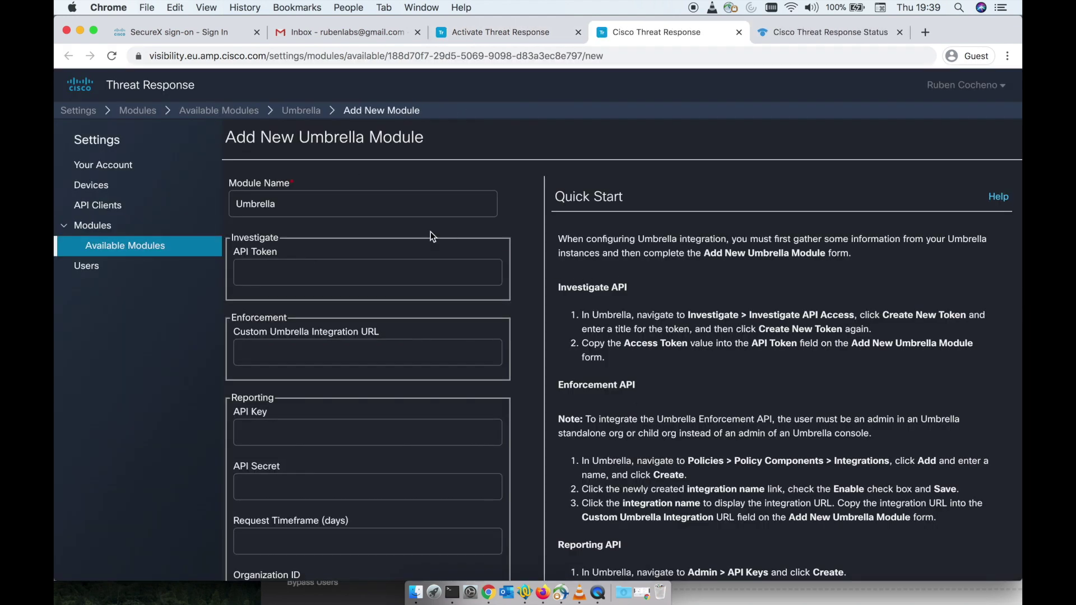
drag(431, 228, 428, 423)
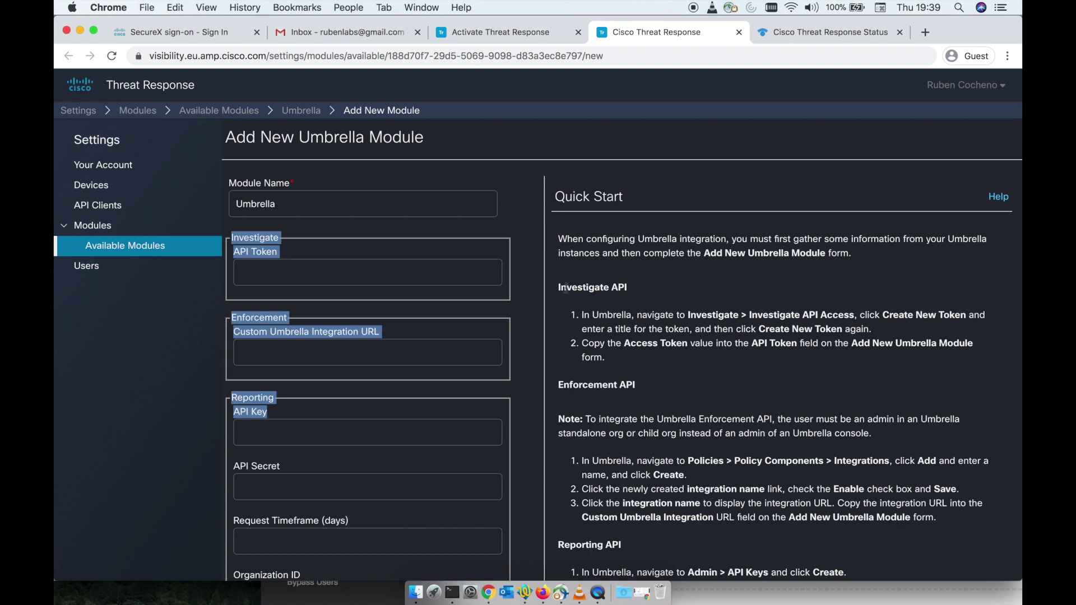
click(528, 399)
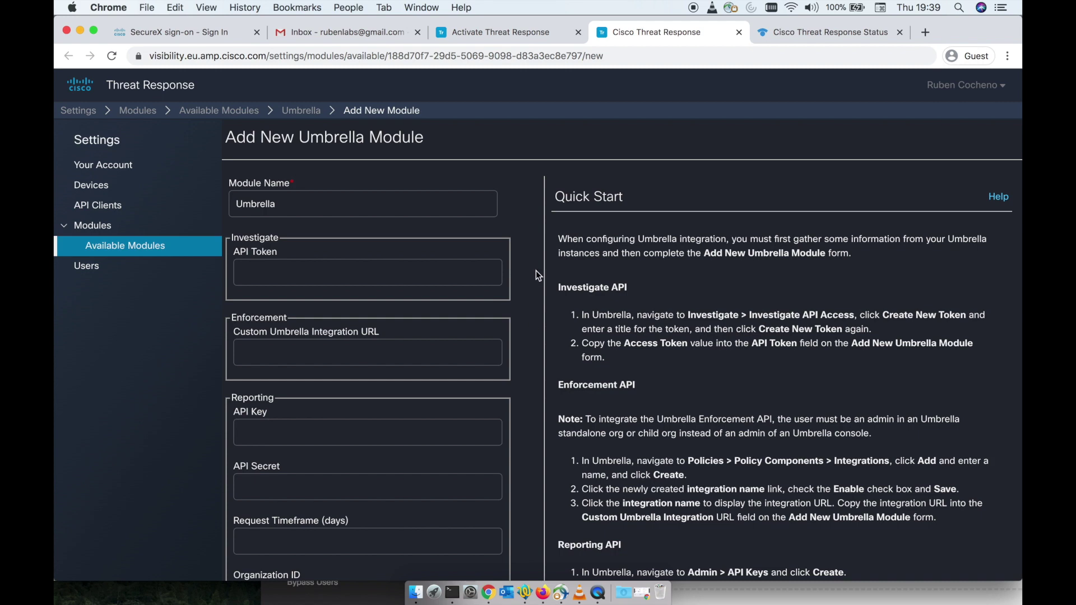
drag(933, 40, 691, 39)
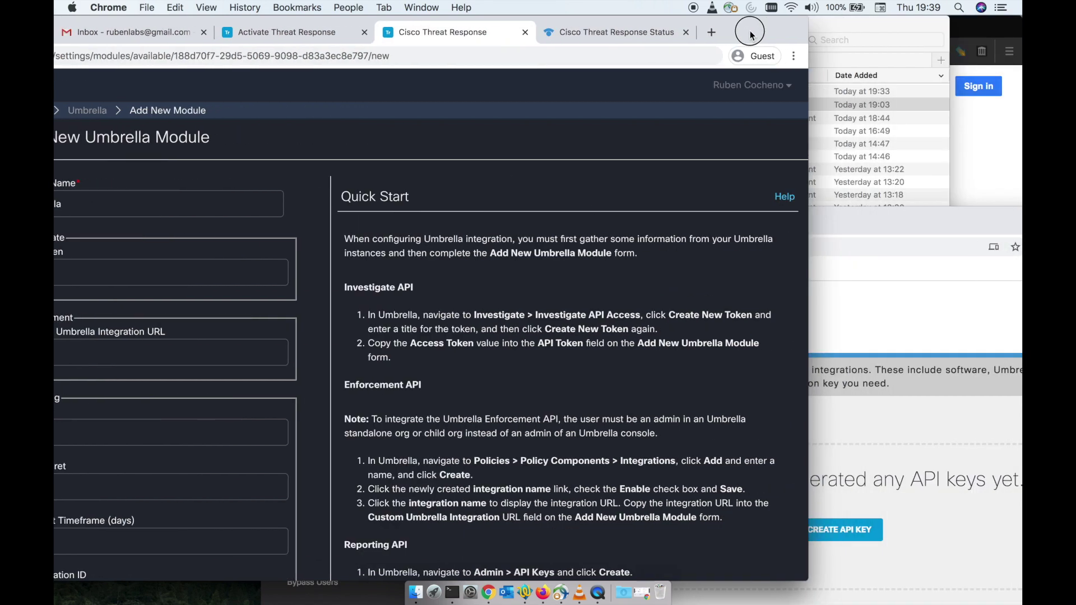
- Create an Umbrella Reporting API key from Umbrella's Admin > API Keys page
double_click(922, 232)
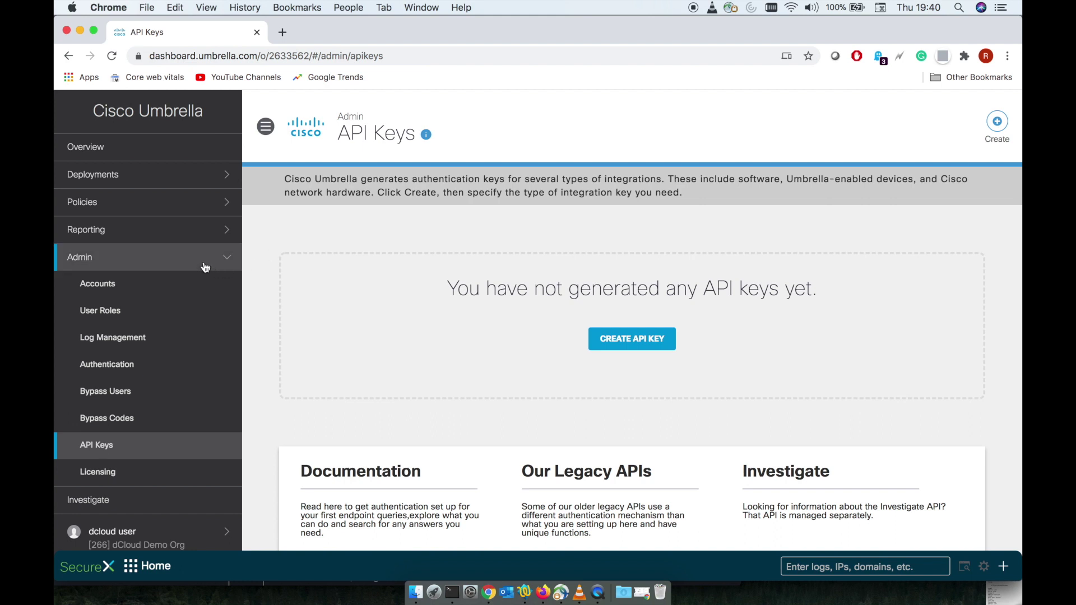
click(108, 448)
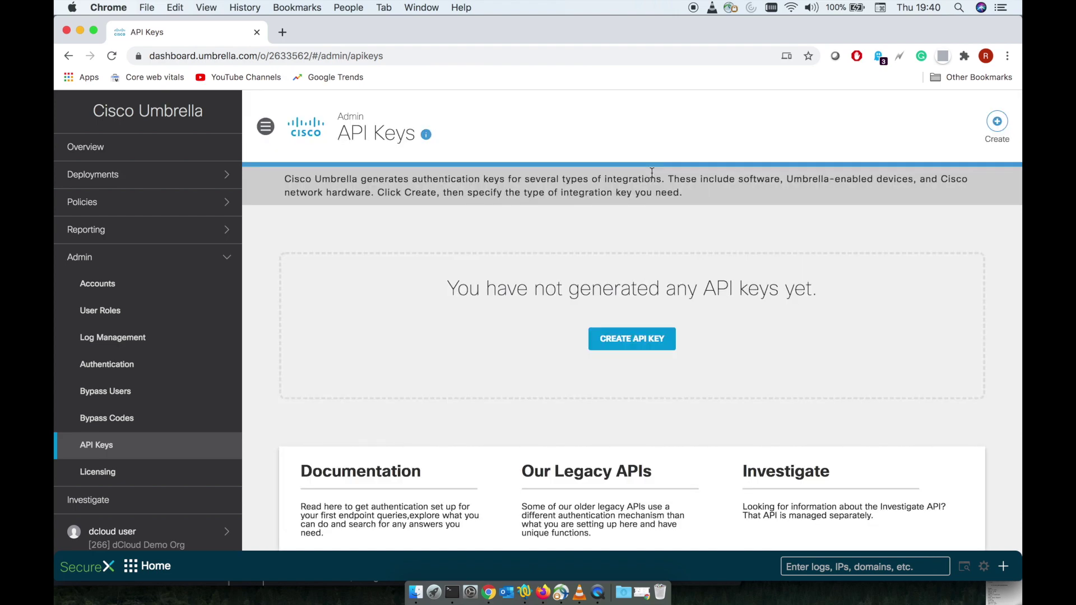
click(641, 341)
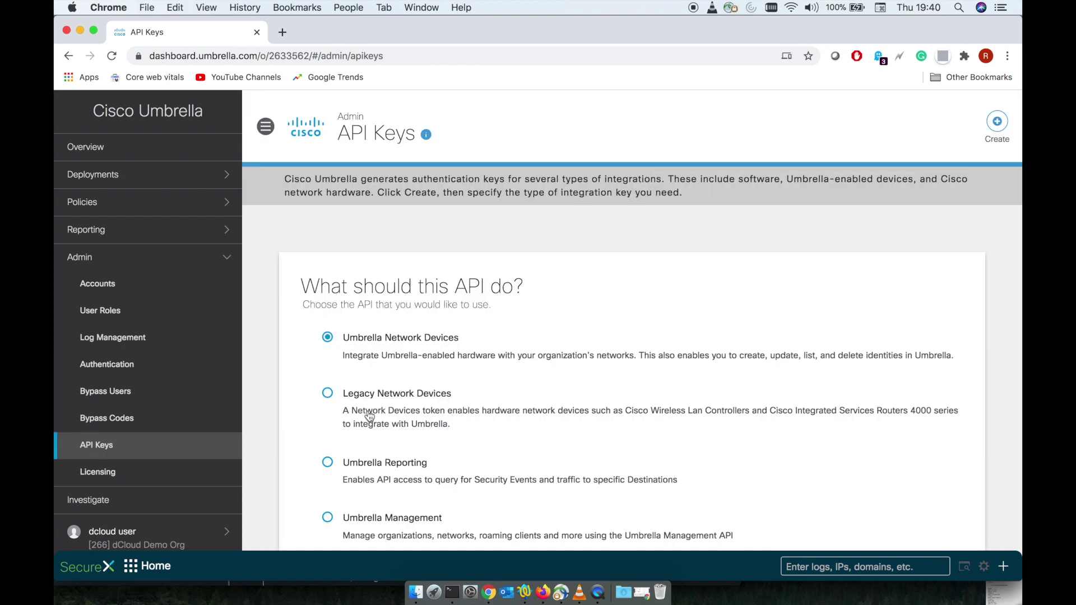
scroll(269, 460, down, 3)
drag(269, 460, 271, 412)
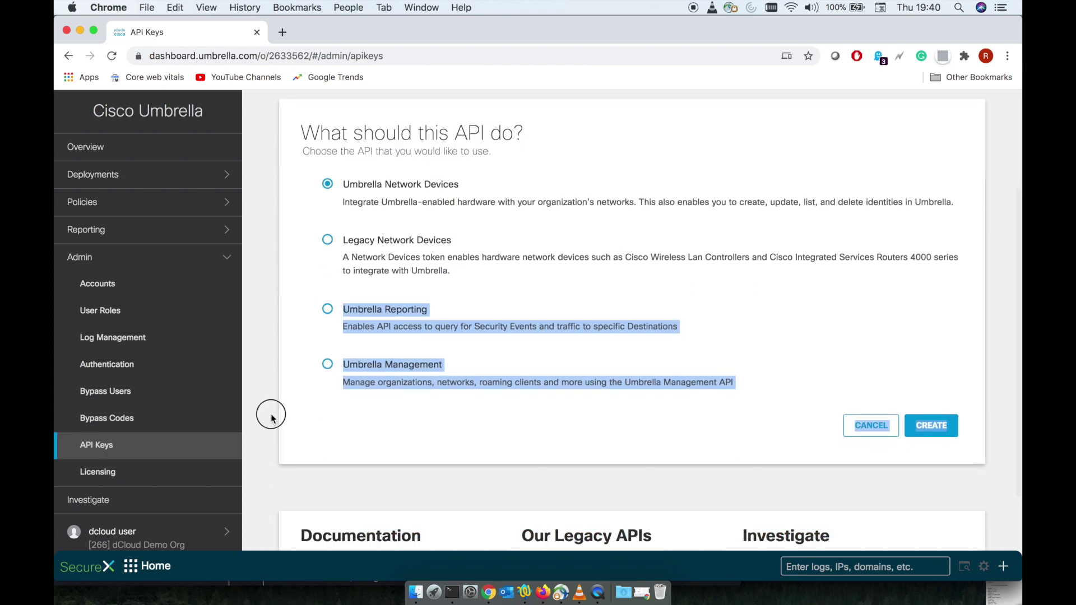
click(303, 336)
click(328, 311)
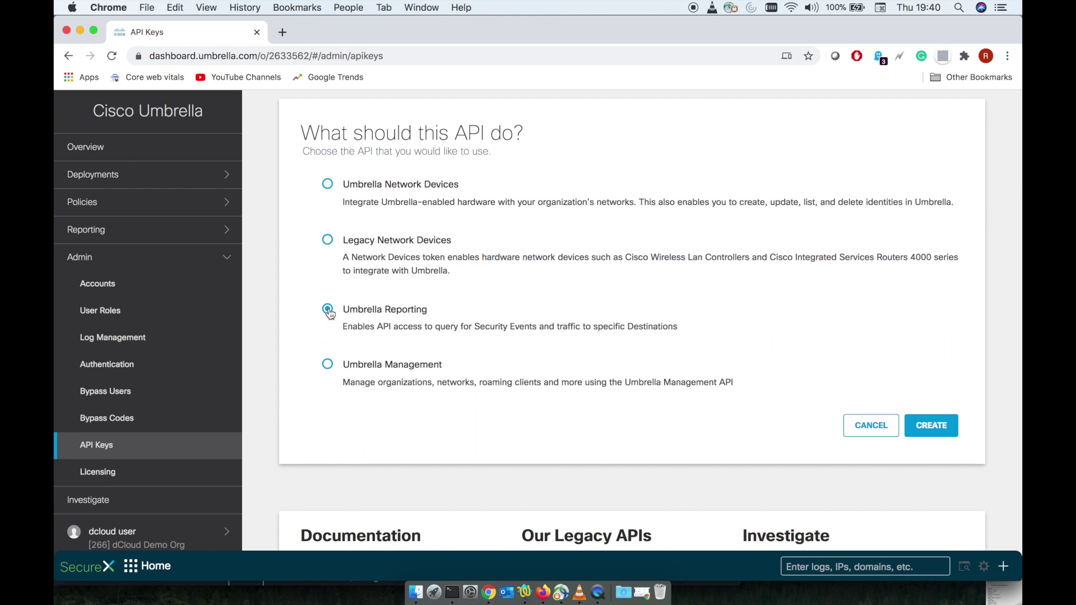
click(931, 426)
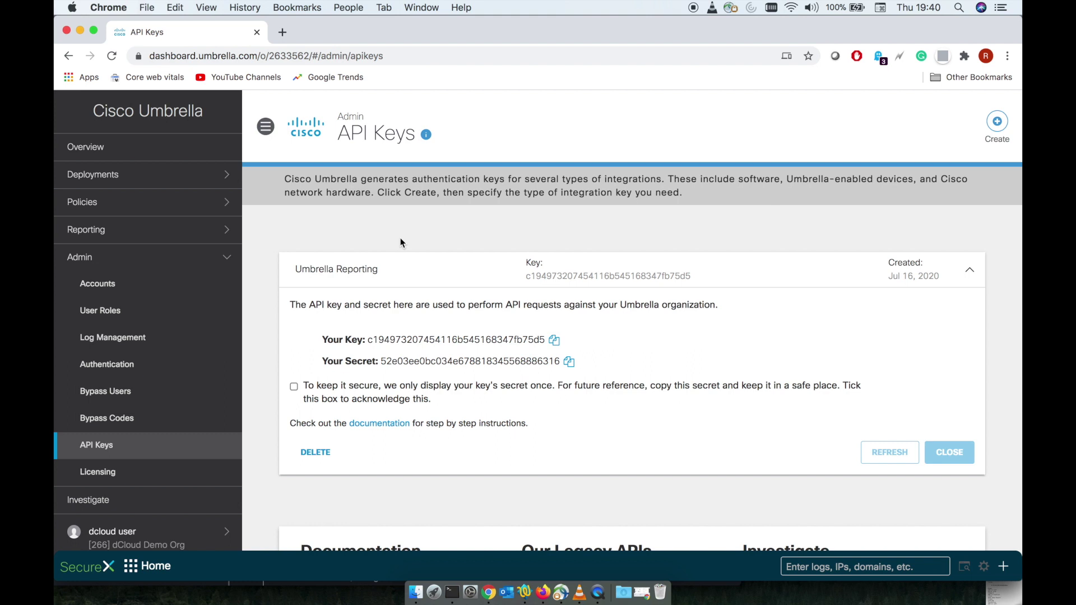
- Copy the organization ID from Umbrella's address bar into the module's Organization ID field
double_click(288, 56)
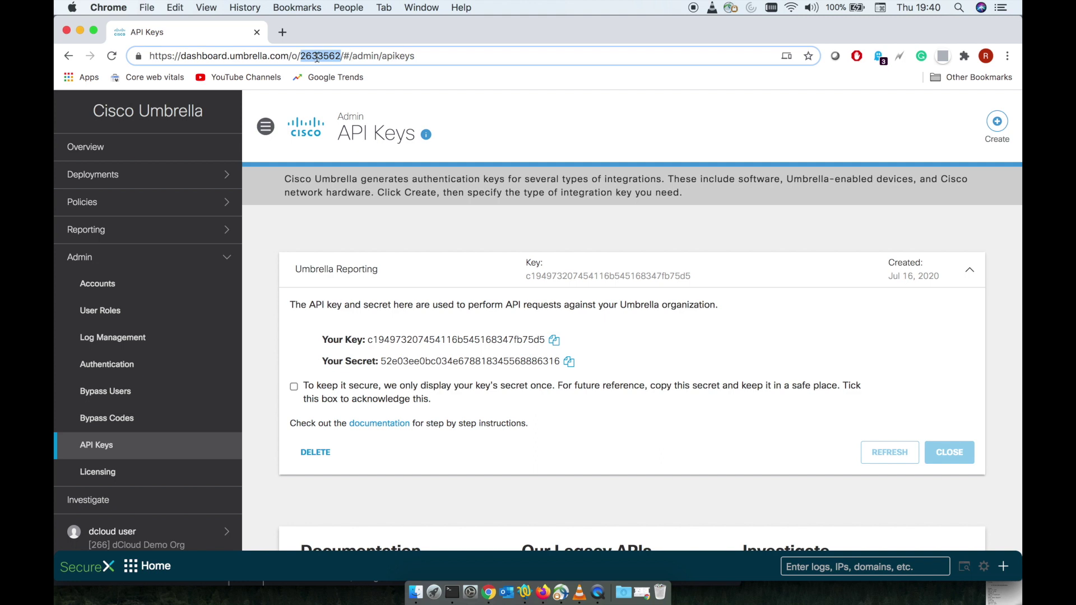
click(289, 56)
double_click(325, 56)
key(super+c)
drag(285, 31, 284, 103)
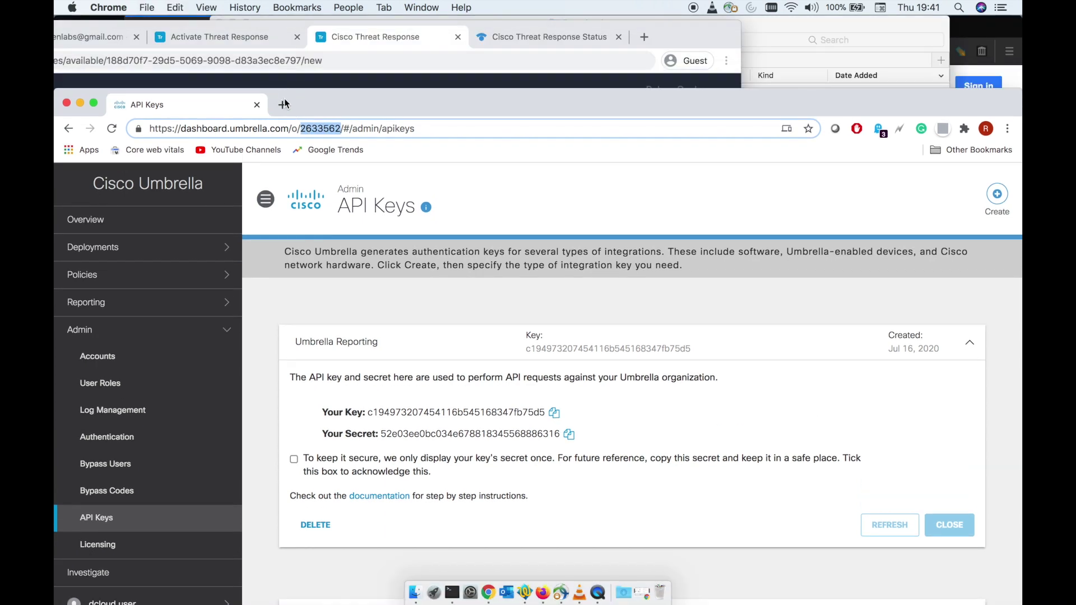
click(370, 47)
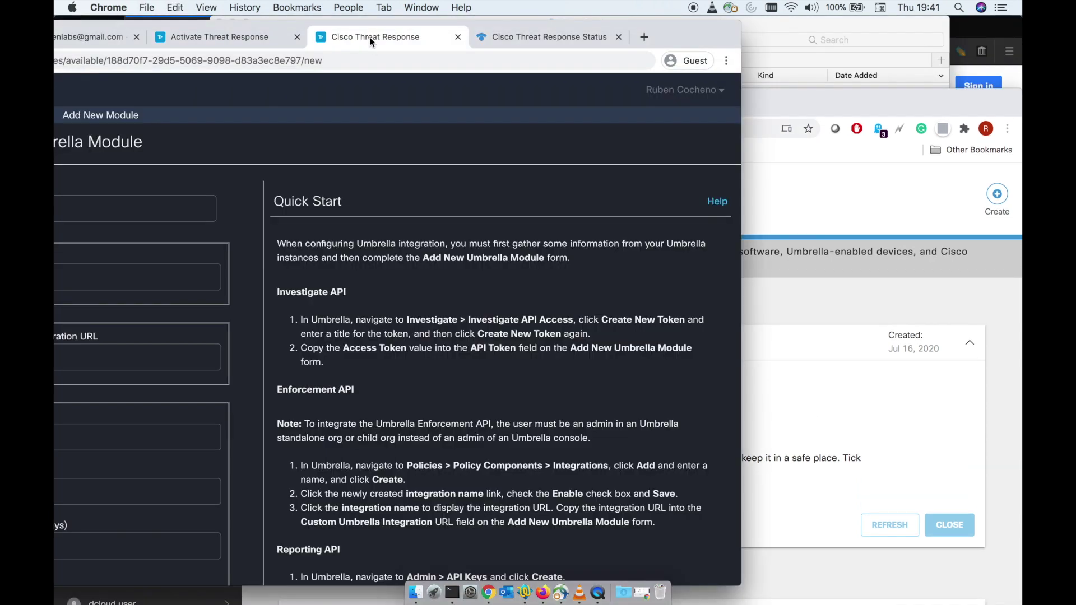
double_click(667, 39)
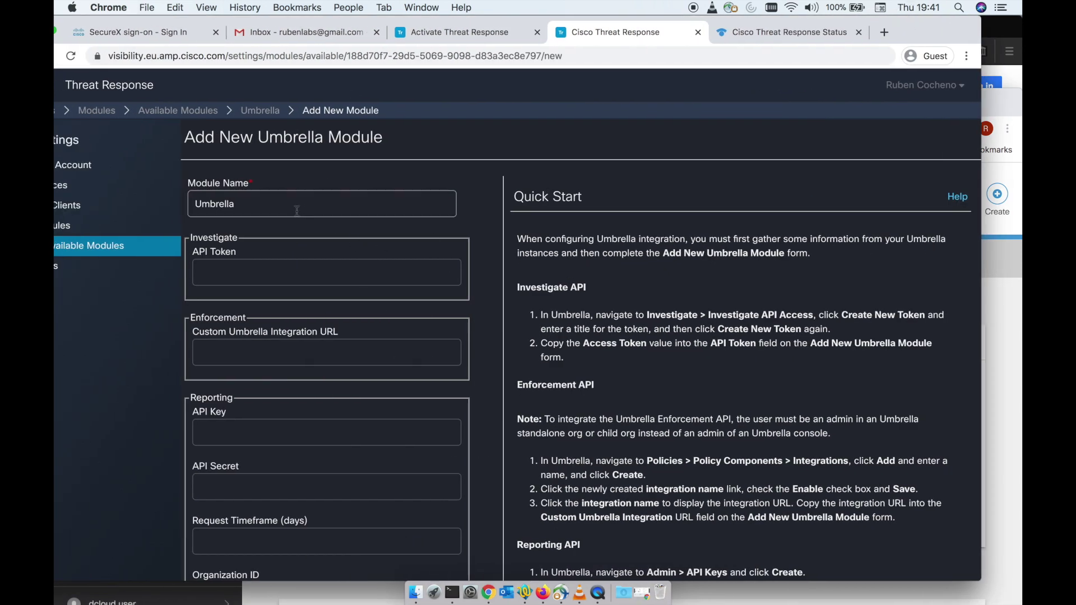
scroll(178, 507, down, 3)
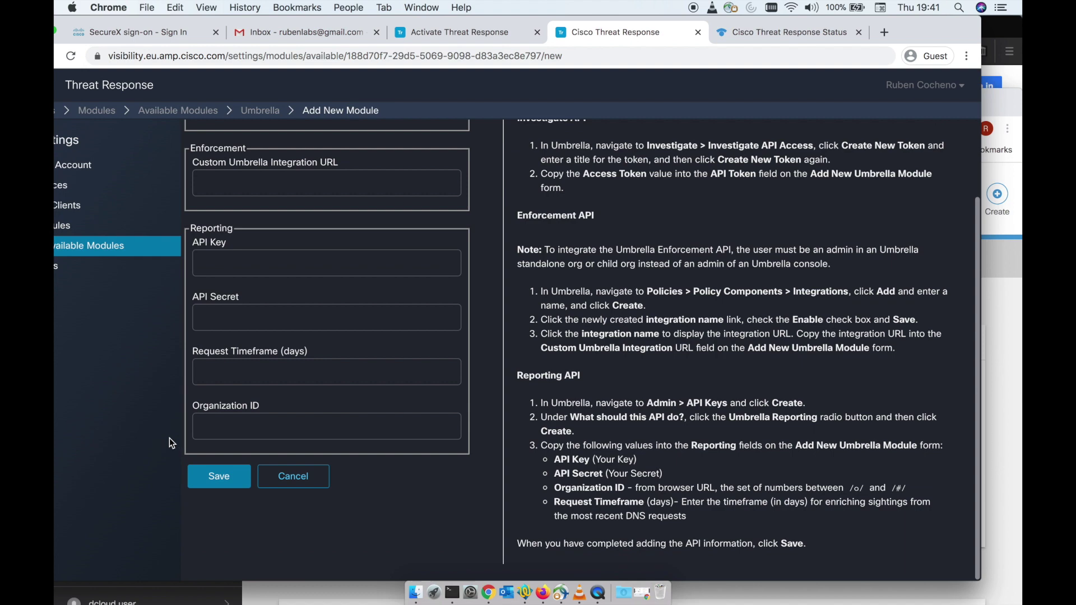
click(202, 428)
key(super+v)
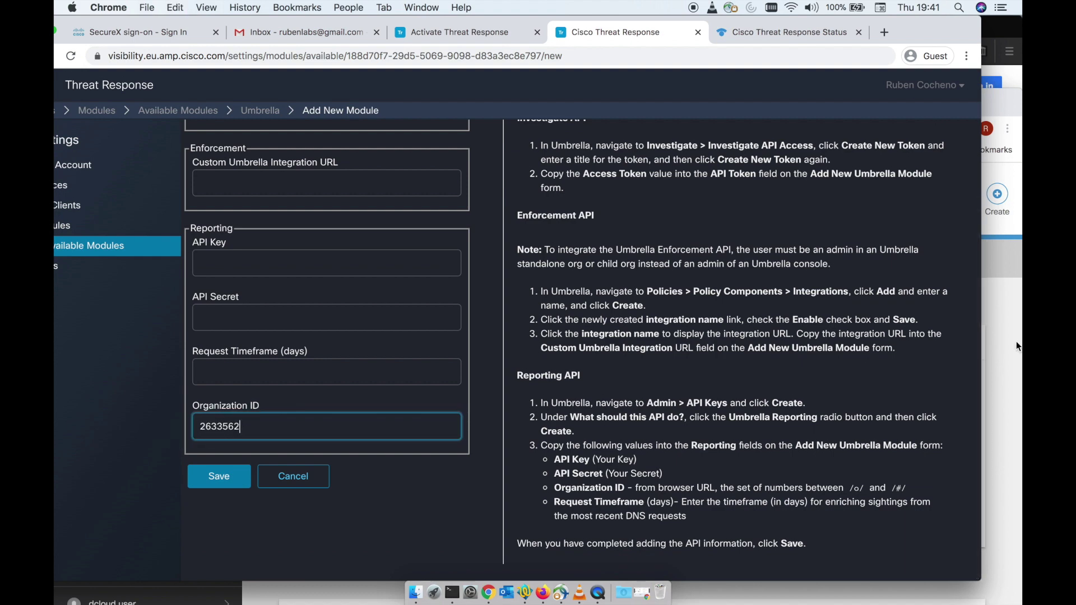
- Paste the Umbrella Reporting key into the API Key field and copy the API secret
click(1009, 336)
click(420, 411)
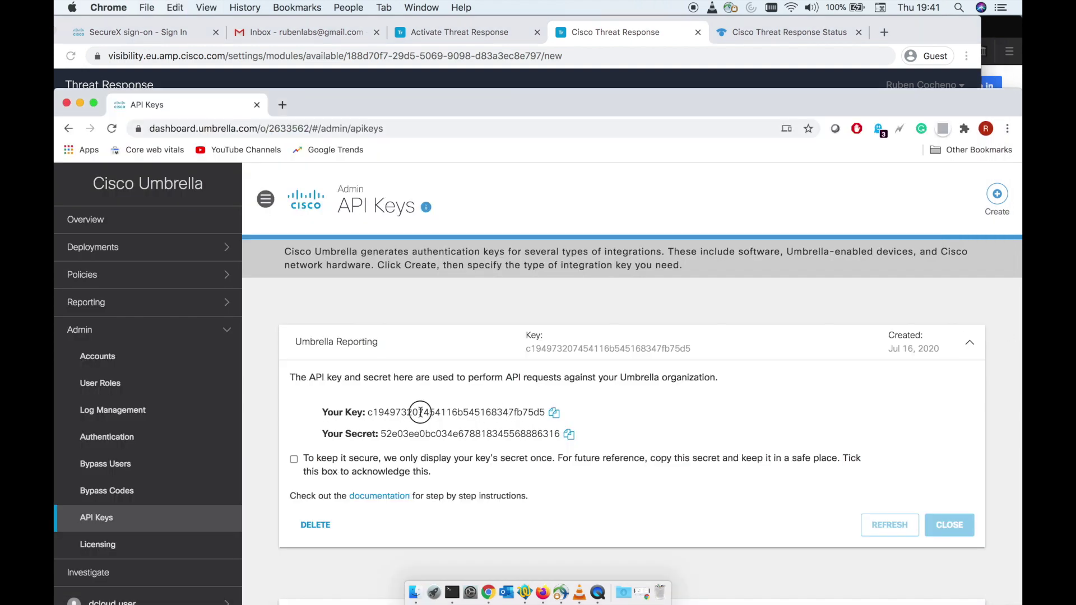
double_click(420, 411)
key(super+c)
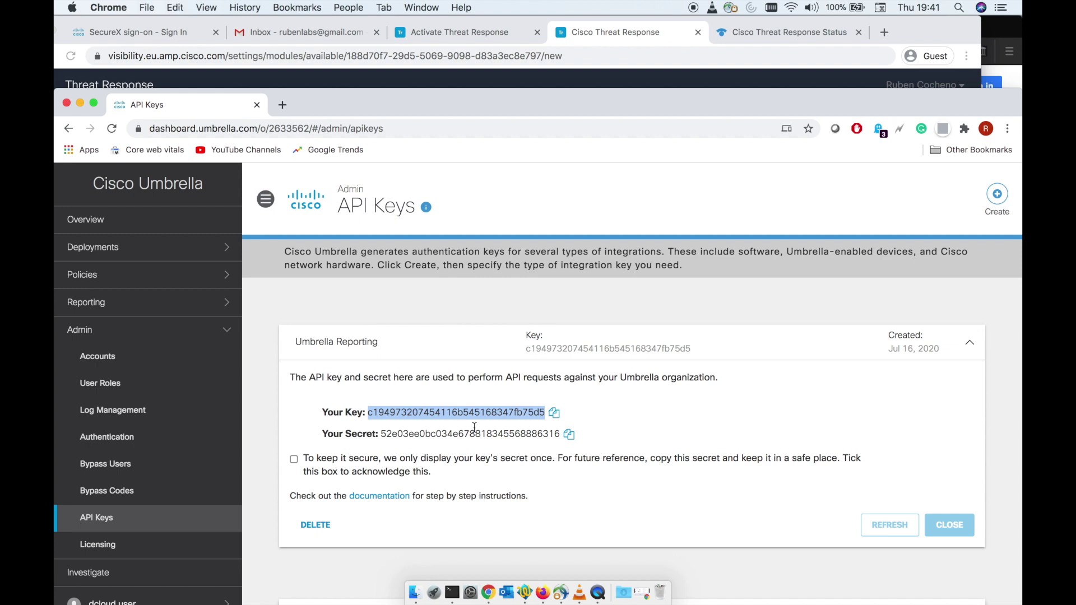
click(334, 76)
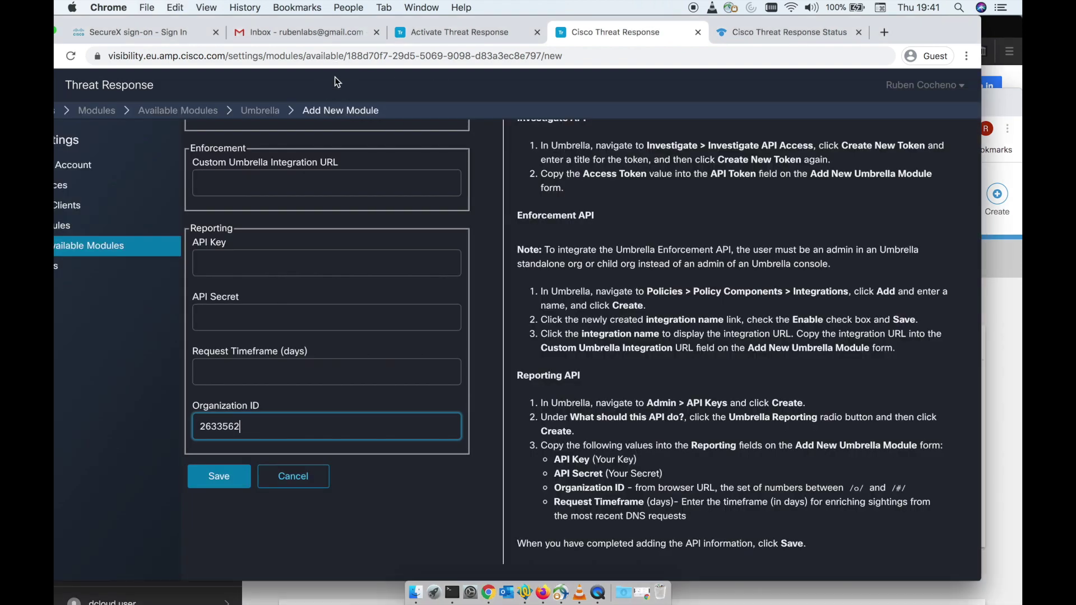
click(277, 257)
key(super+v)
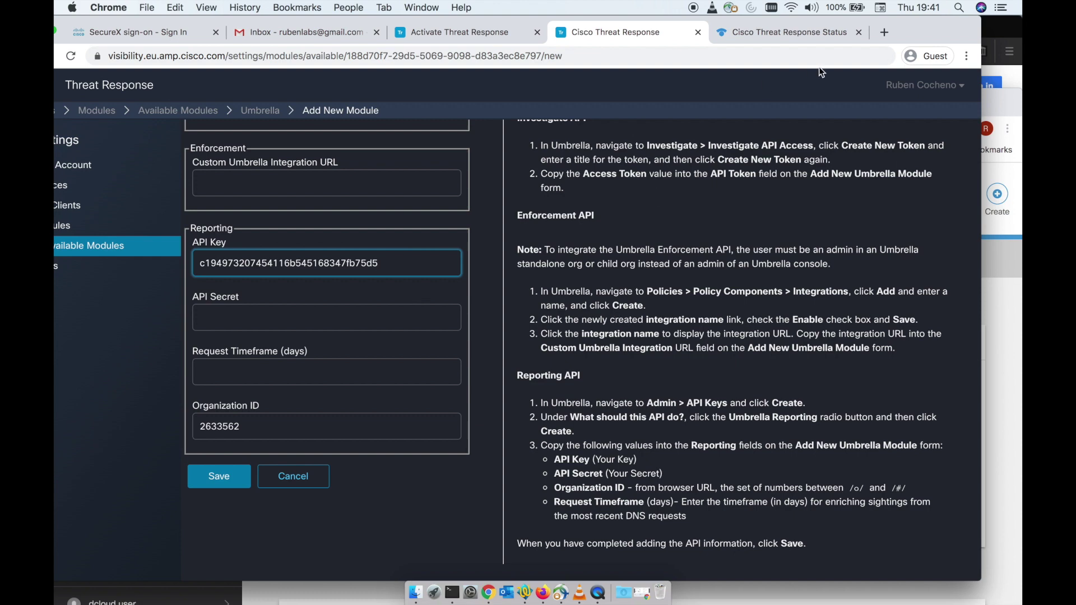
click(994, 280)
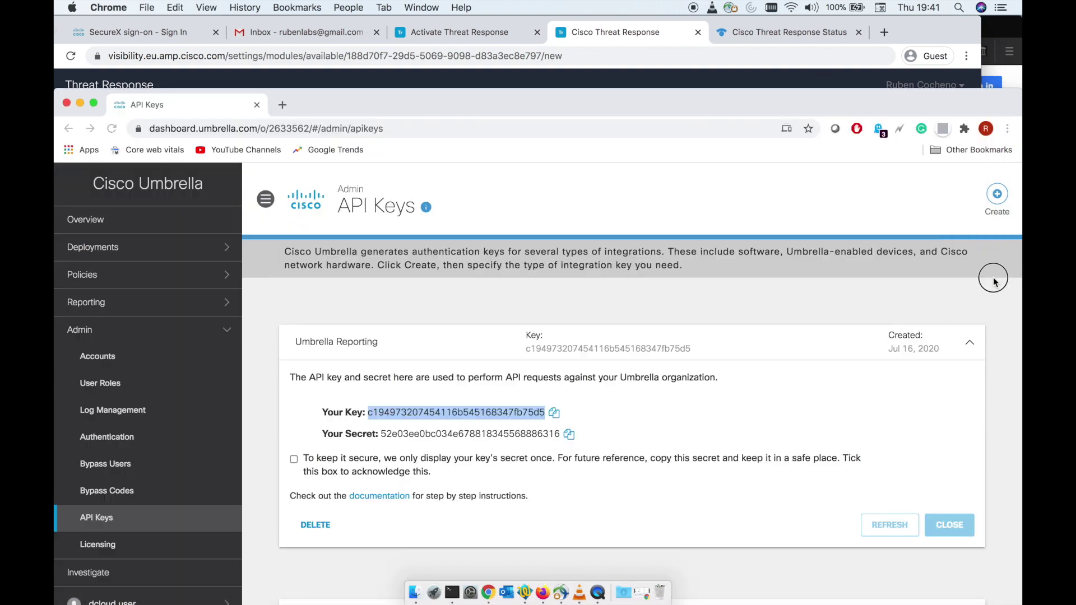
double_click(451, 433)
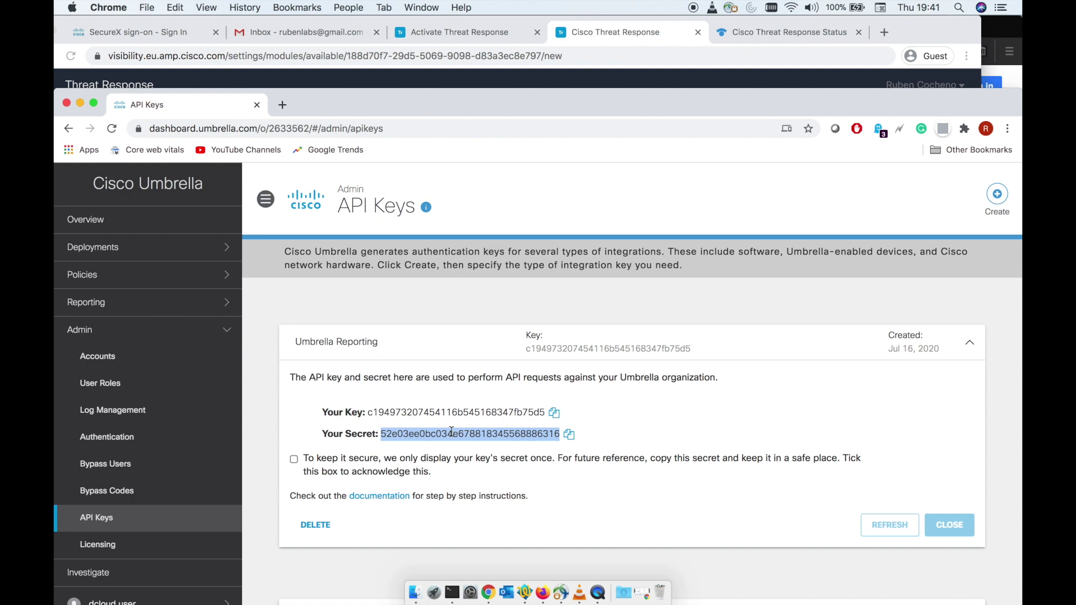
key(super+c)
- Acknowledge the one-time secret warning and copy the Umbrella Reporting API secret
click(294, 459)
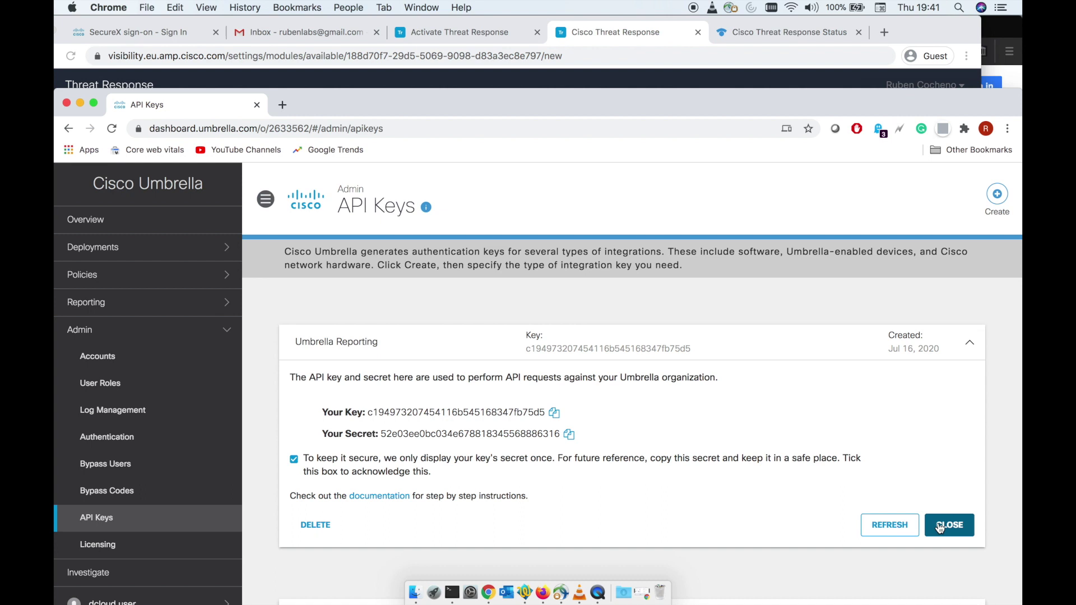
click(554, 413)
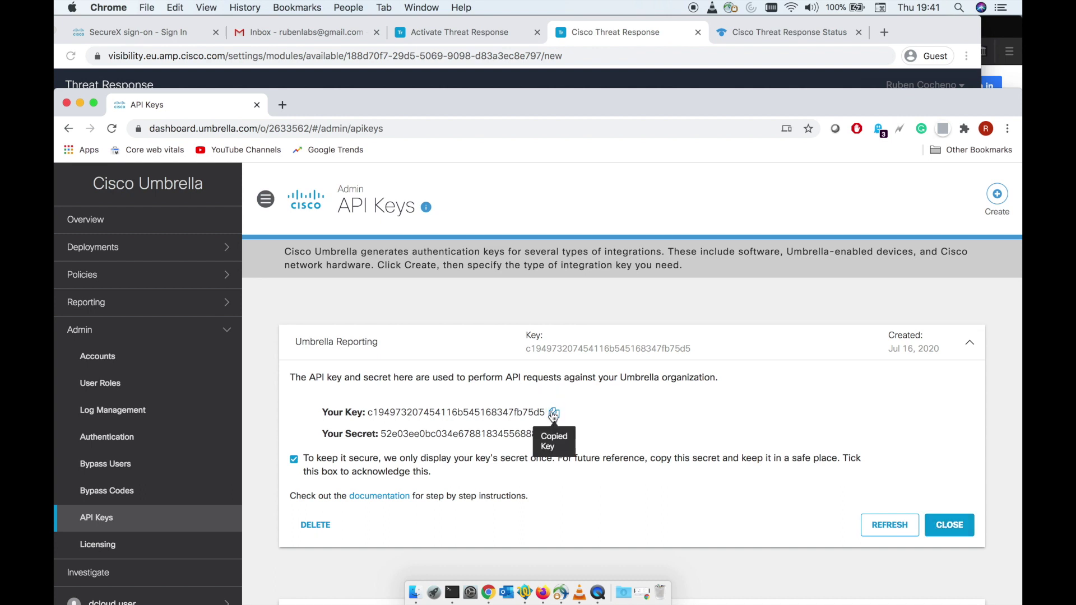
click(637, 31)
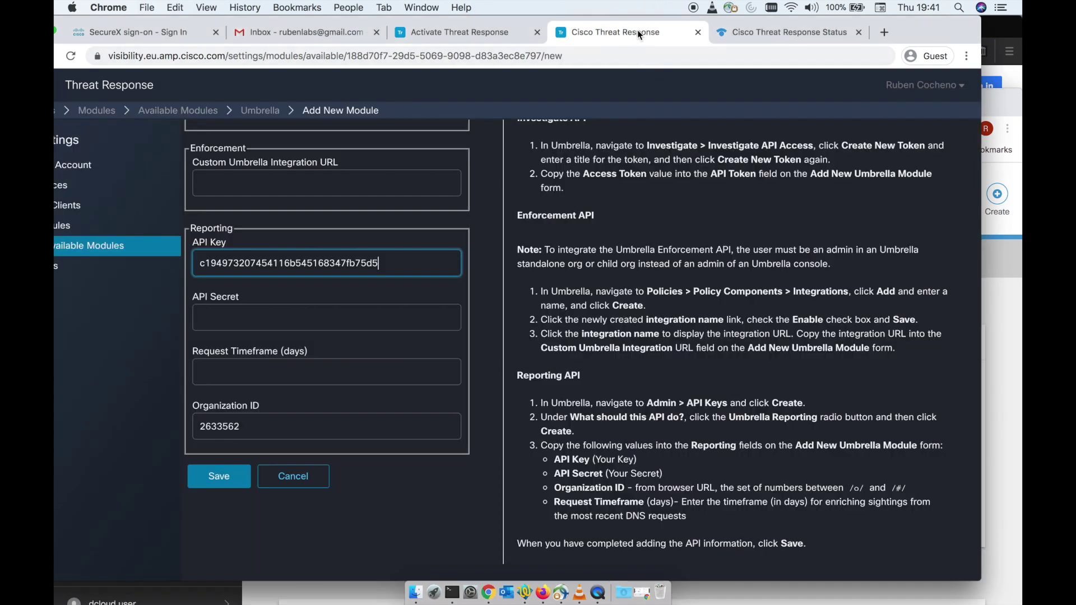
click(352, 308)
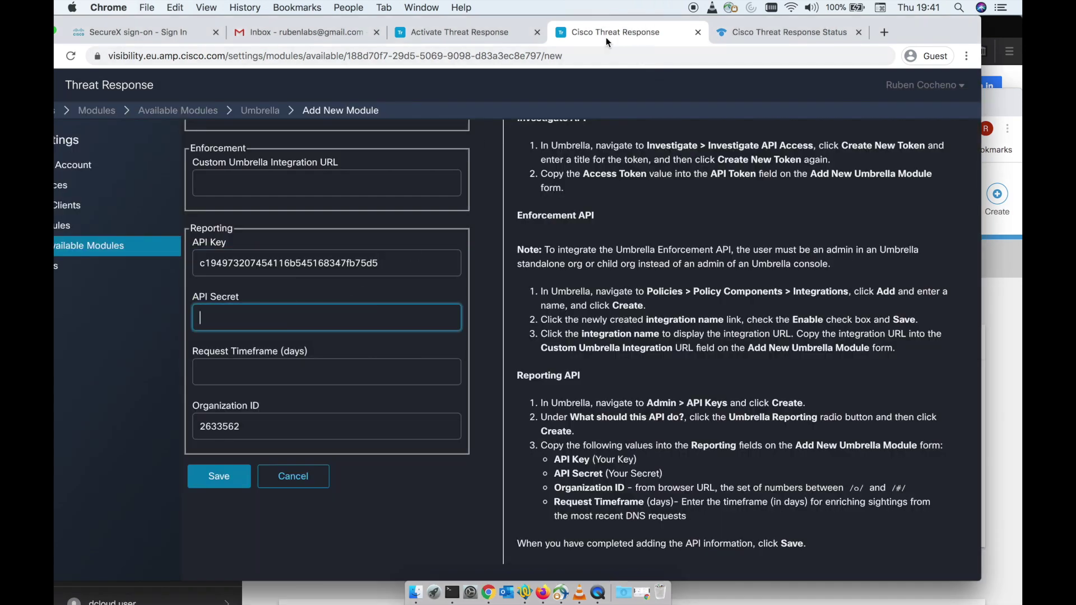
click(1008, 104)
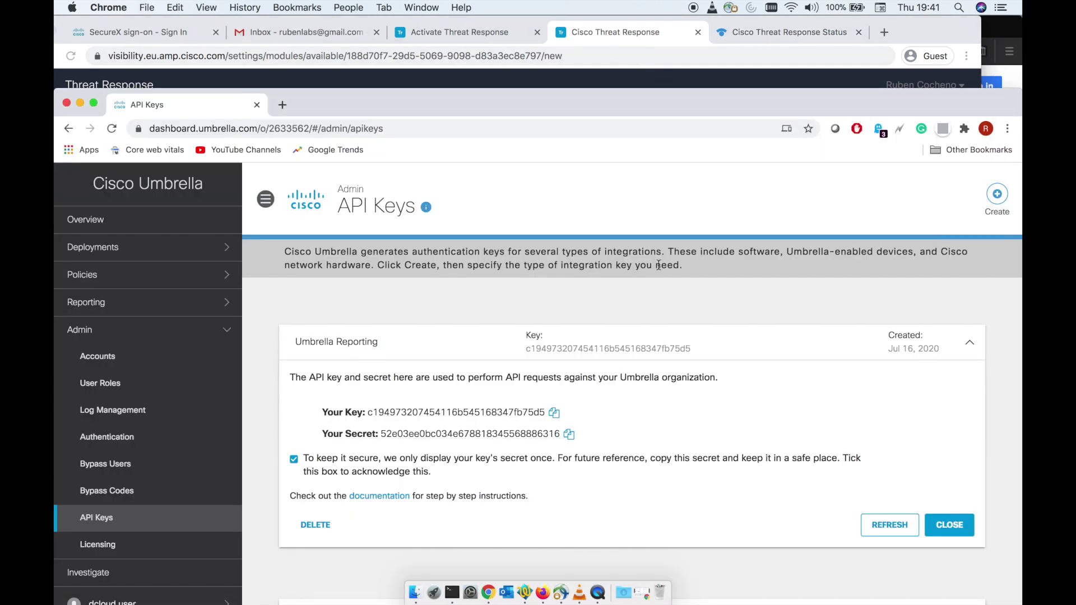
click(569, 435)
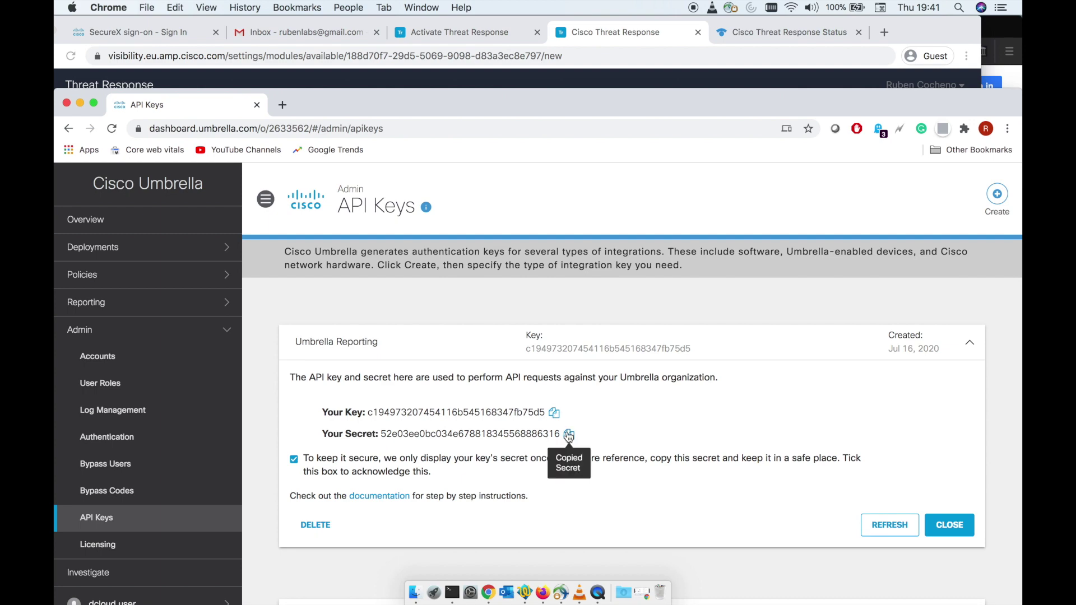
right_click(948, 525)
click(984, 464)
click(959, 525)
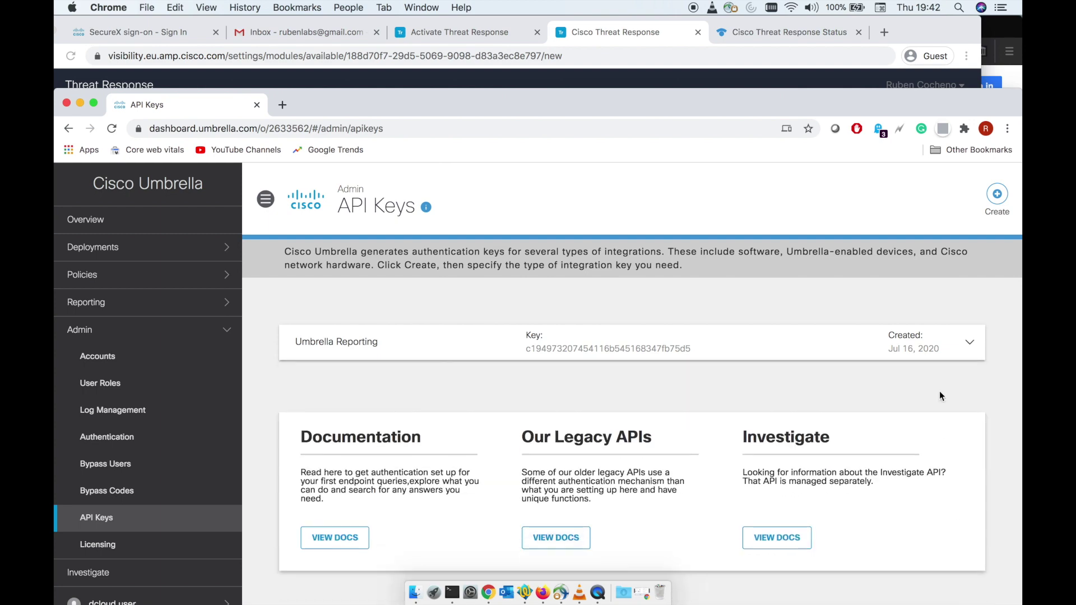
click(584, 344)
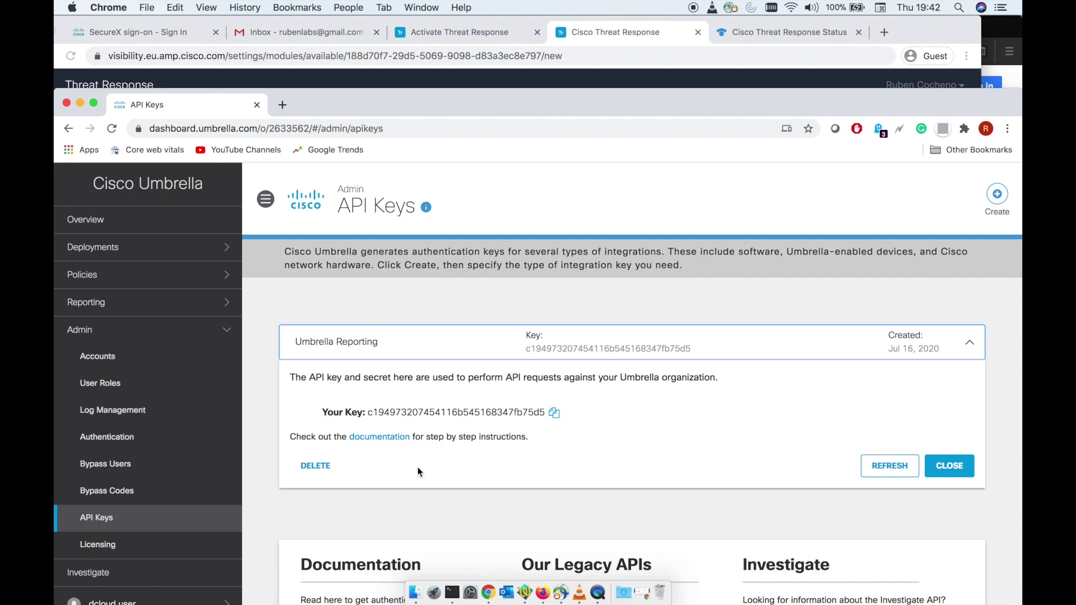
click(325, 406)
drag(546, 413, 321, 407)
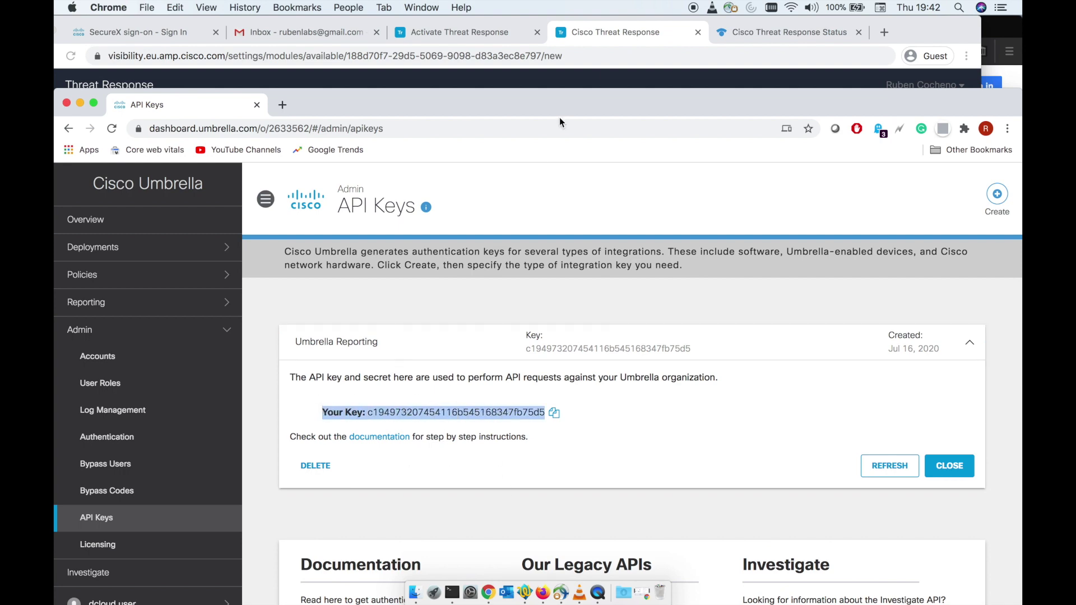
- Paste the secret into the API Secret field and save the Umbrella module
click(643, 36)
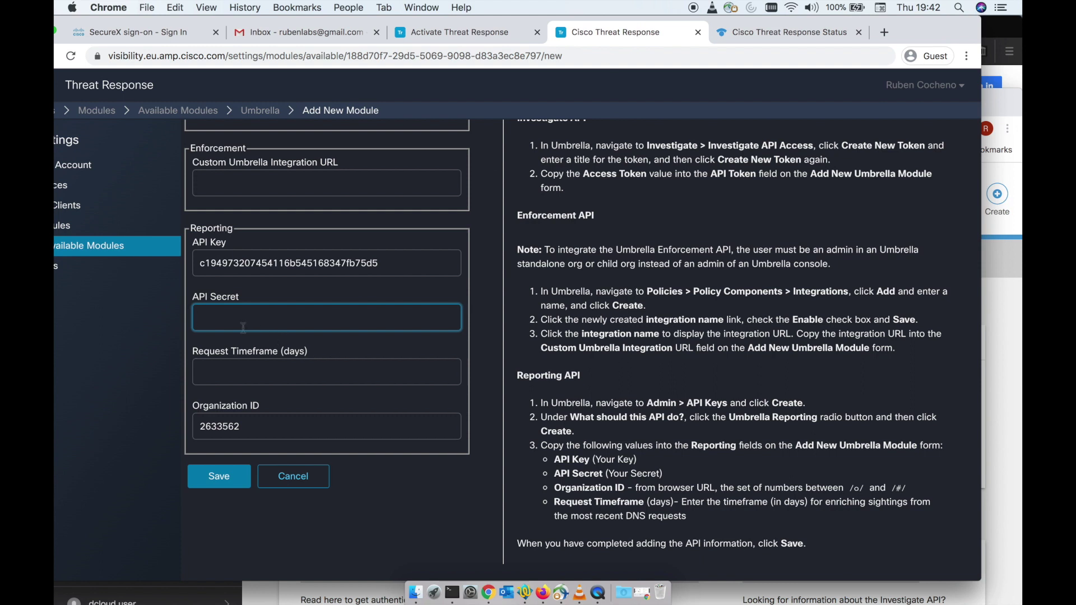
key(super+v)
drag(501, 244, 488, 321)
scroll(488, 320, down, 3)
click(491, 319)
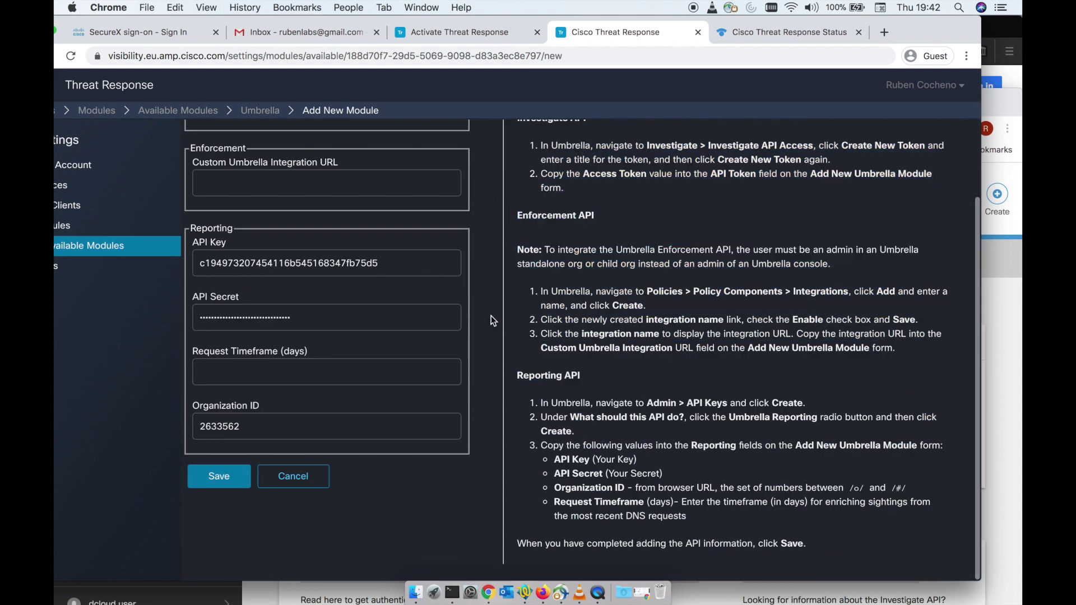
click(218, 476)
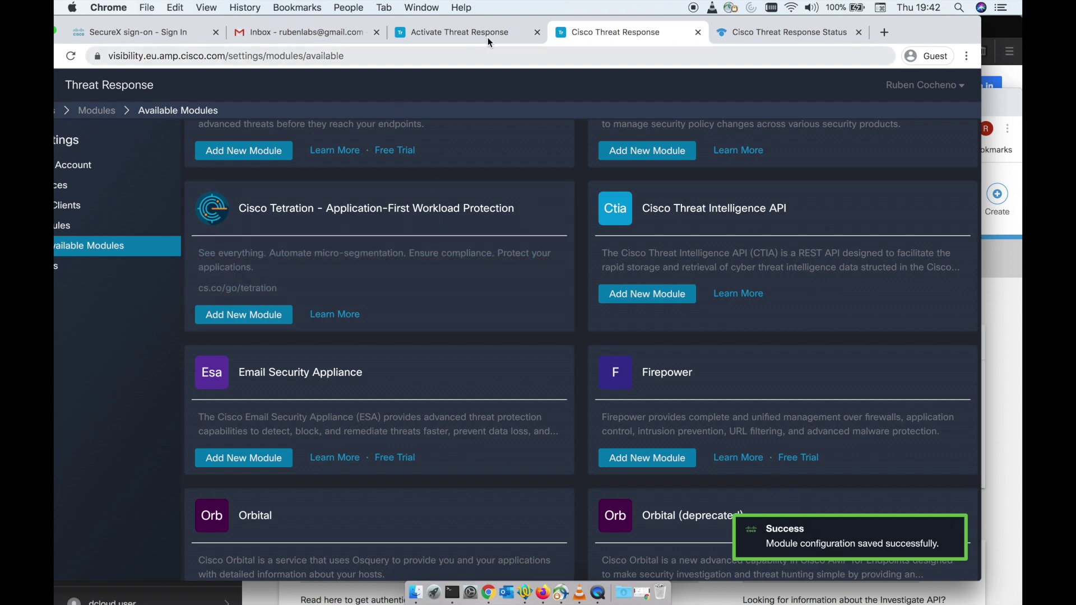
- On the Activate Threat Response page, confirm the module is configured to finish account activation
click(905, 35)
drag(905, 35, 946, 34)
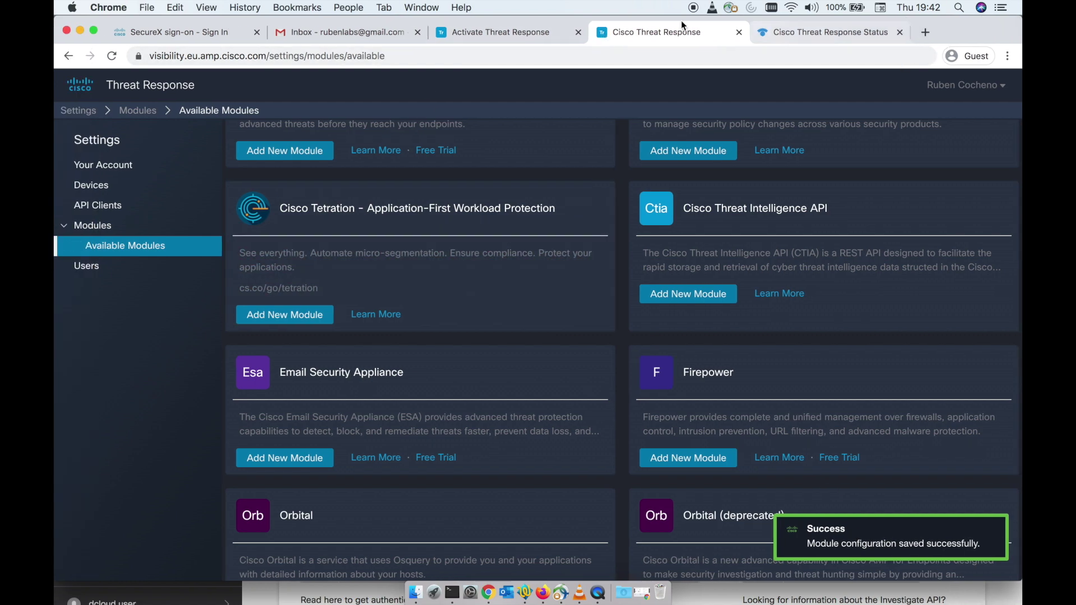
click(457, 161)
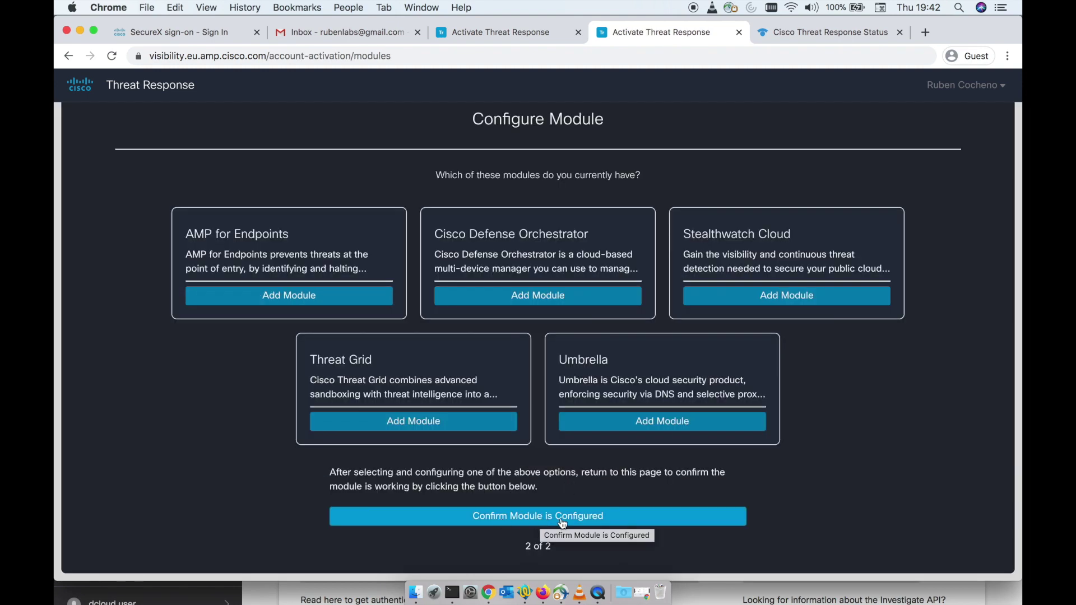
click(562, 522)
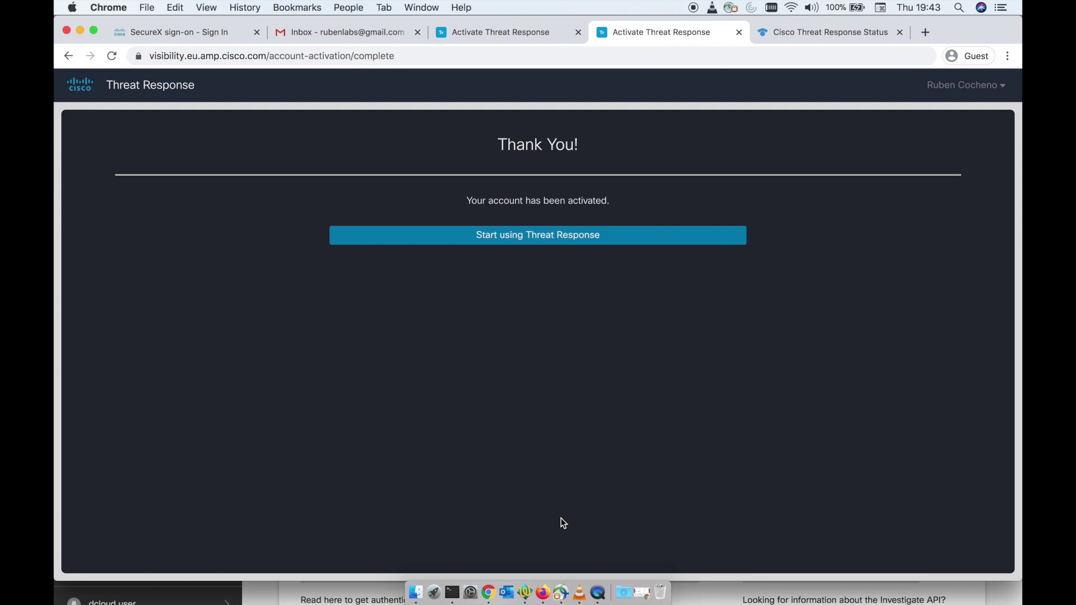
- Choose Start using Threat Response to open the Investigate page
click(547, 236)
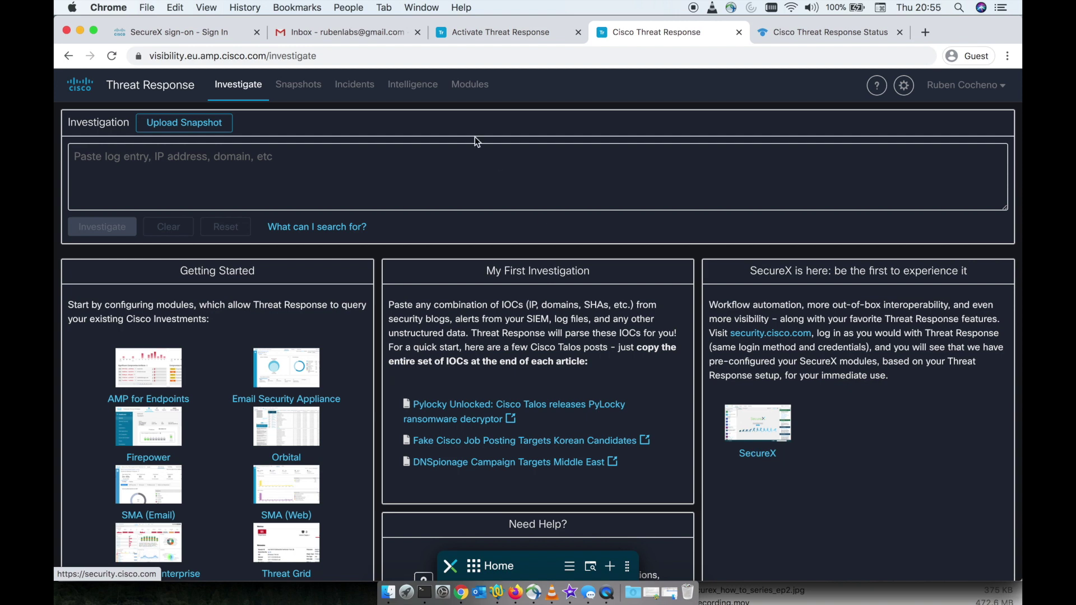
- Go to security.cisco.com, sign in via SecureX Sign-On, and close the welcome tour
click(363, 58)
text(s)
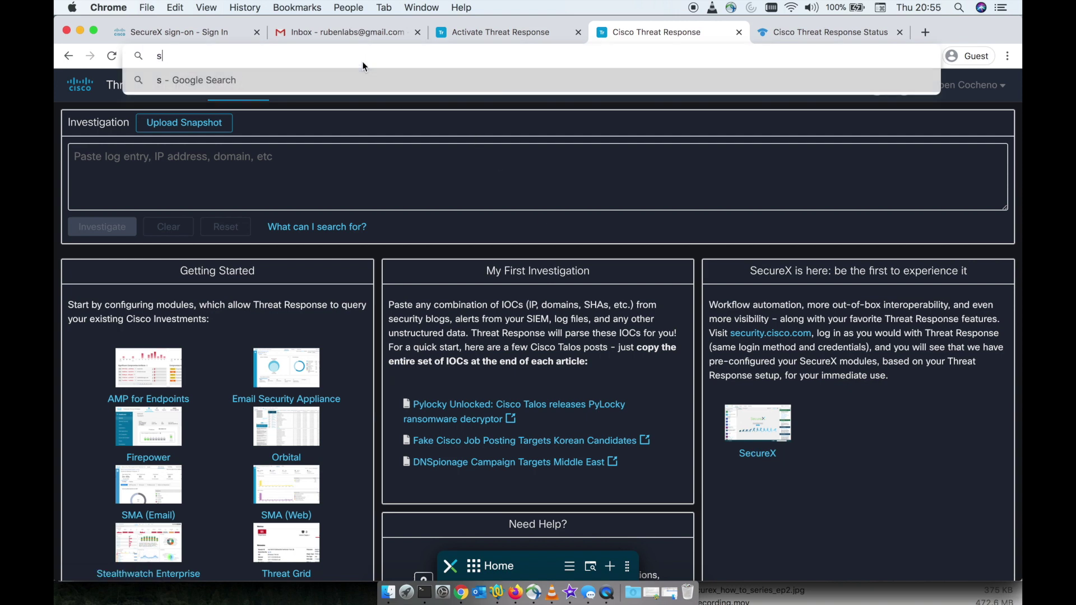
text(ecurity.cisco.com)
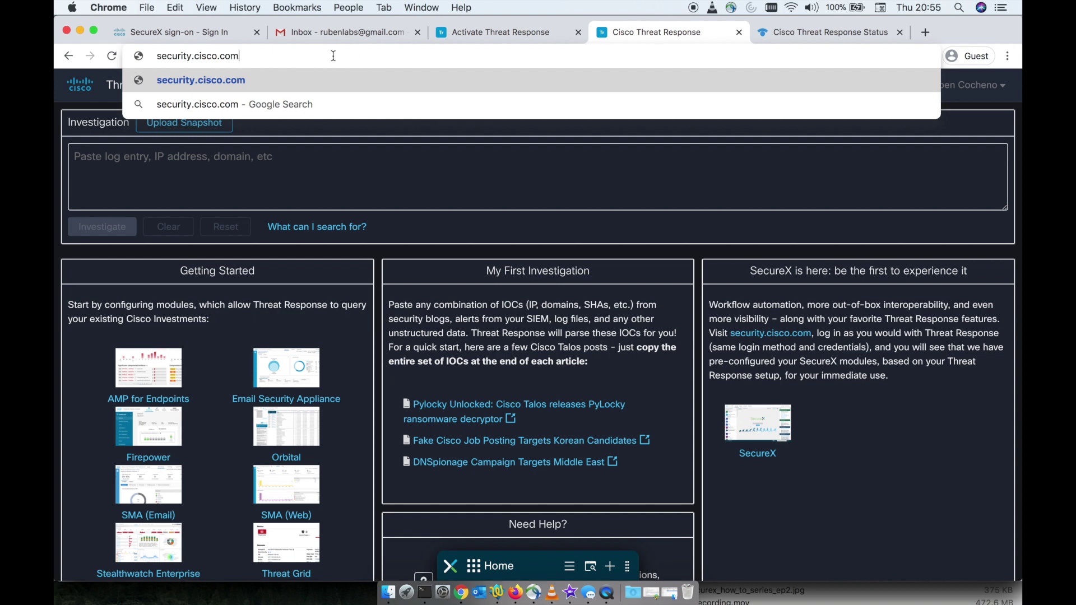
key(Return)
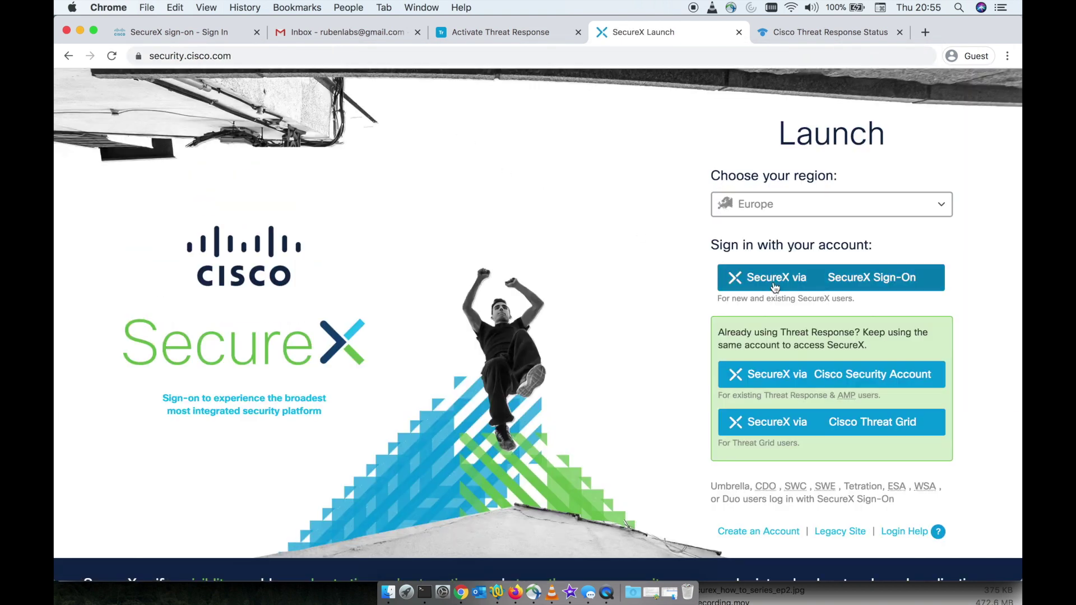
click(813, 280)
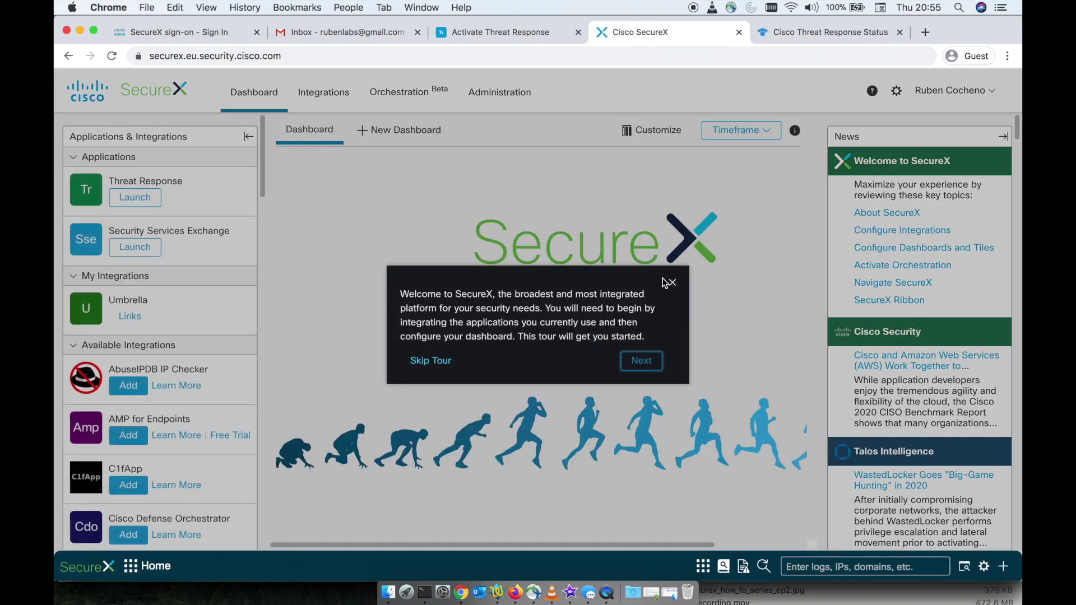
click(673, 283)
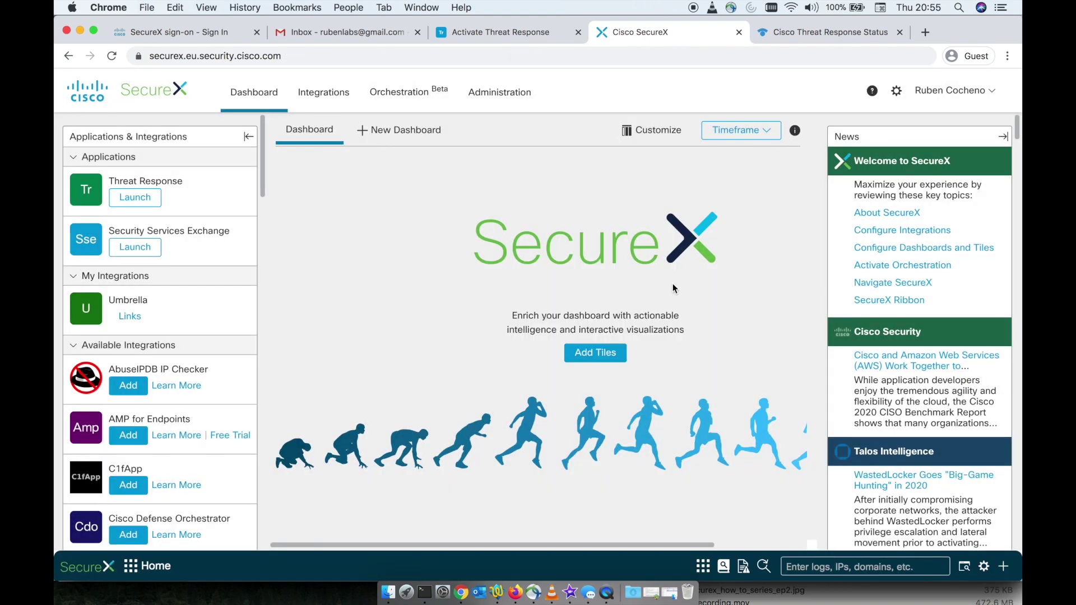